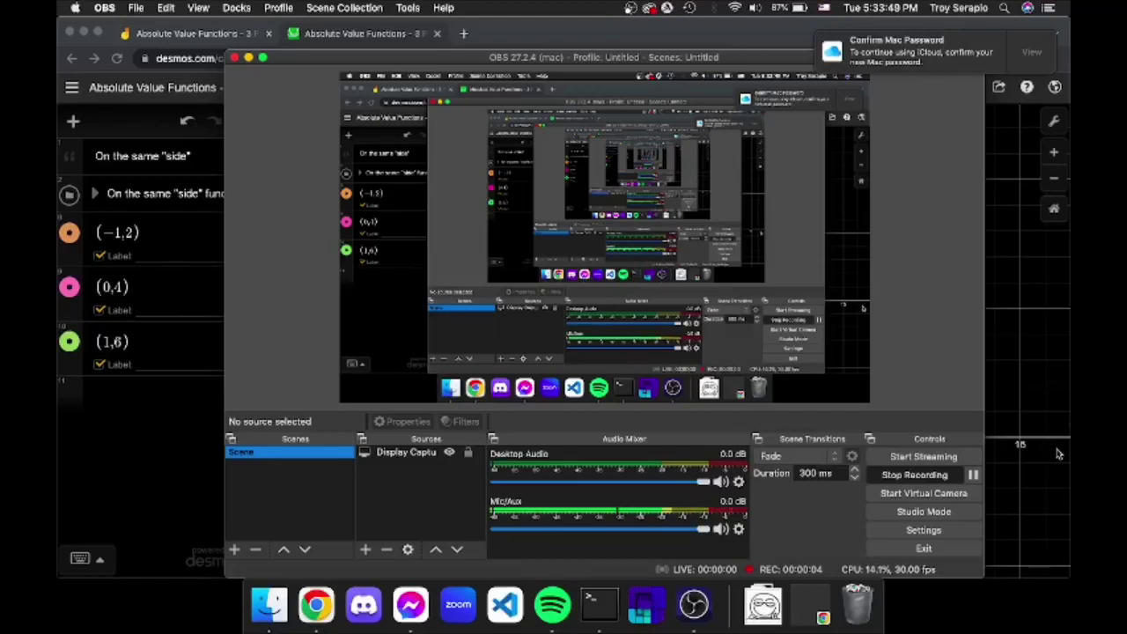
Bring the Chrome window with the Desmos graph of (−1,2), (0,4) and (1,6) to the front.
{"action": "left_click", "coordinate": [1058, 454]}
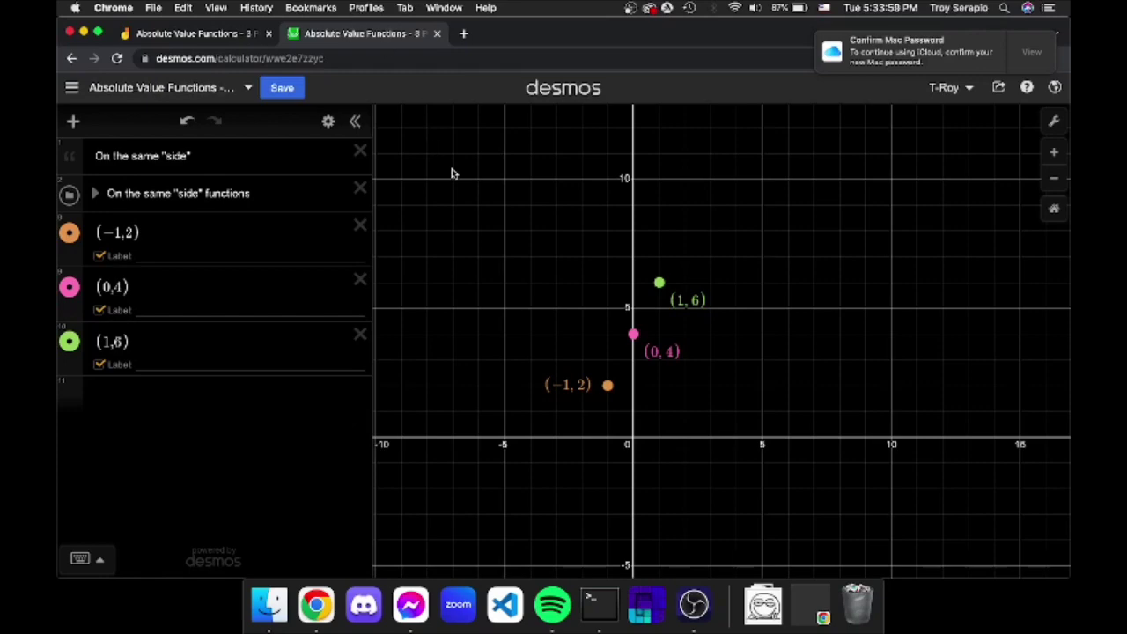
{"action": "scroll", "coordinate": [627, 361], "scroll_direction": "up", "scroll_amount": 4}
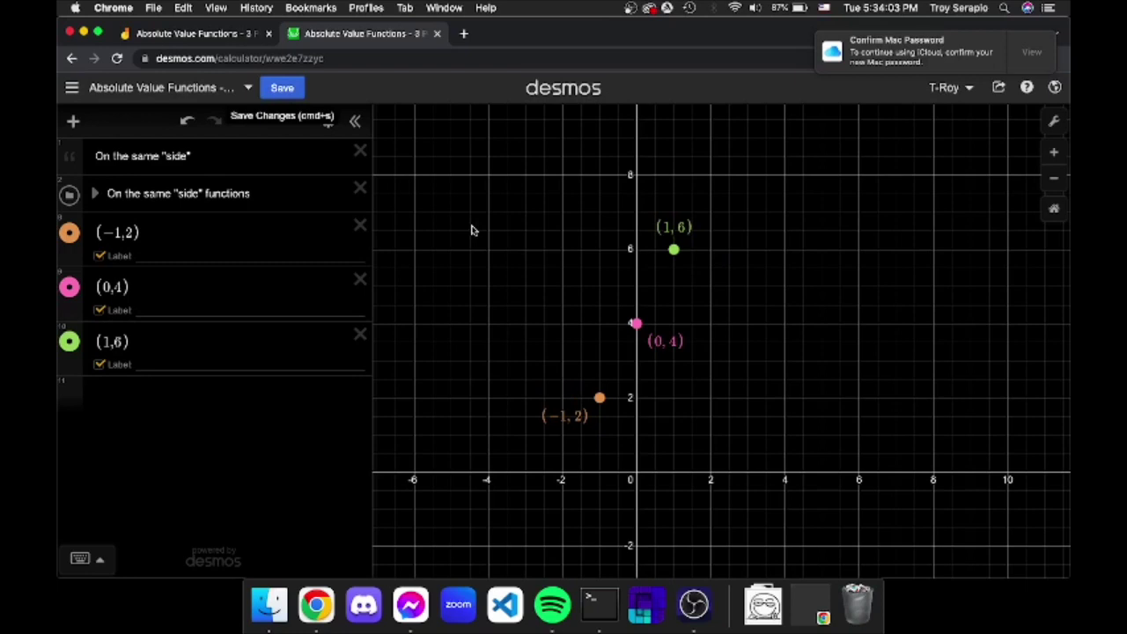
{"action": "left_click", "coordinate": [231, 157]}
{"action": "left_click_drag", "start_coordinate": [232, 157], "coordinate": [89, 156]}
{"action": "left_click", "coordinate": [502, 321]}
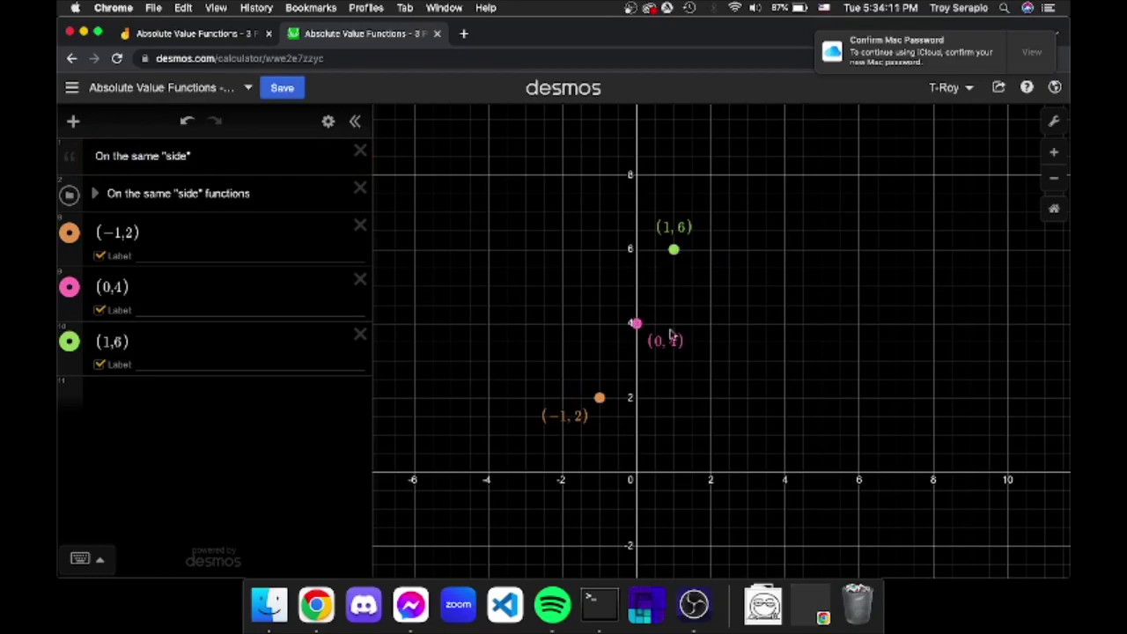
{"action": "scroll", "coordinate": [467, 255], "scroll_direction": "left", "scroll_amount": 3}
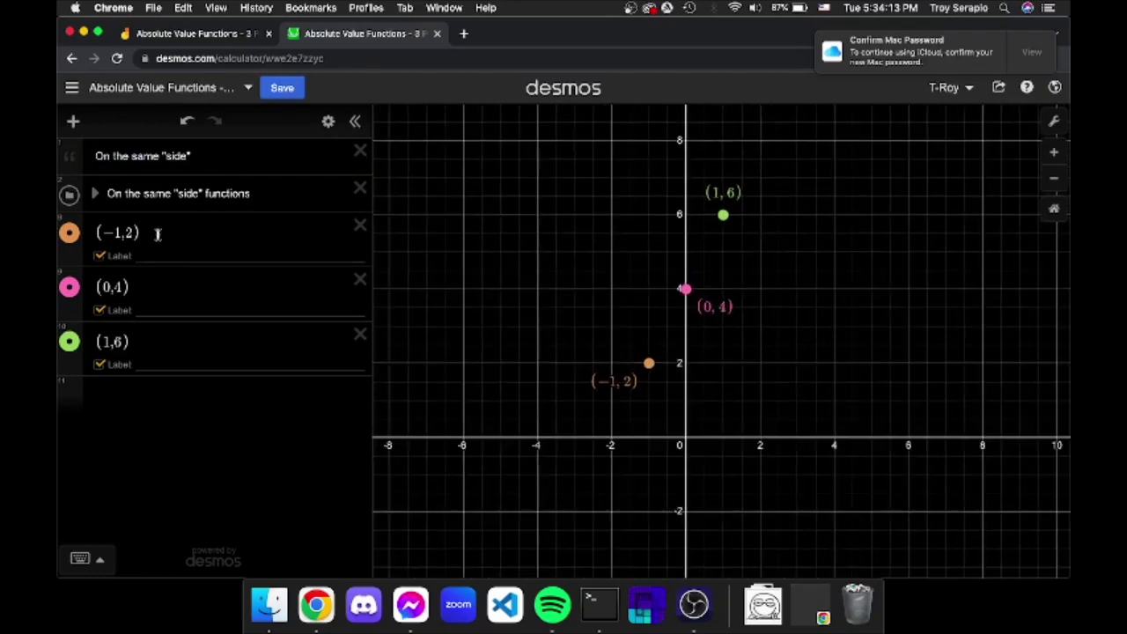
{"action": "left_click", "coordinate": [159, 234]}
{"action": "left_click", "coordinate": [173, 284]}
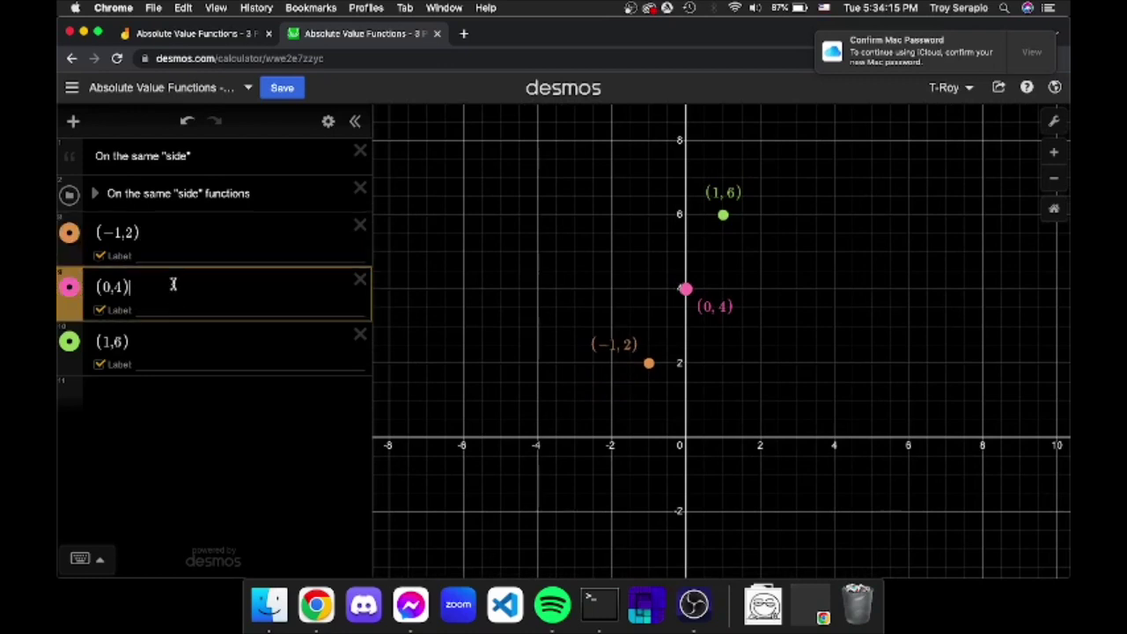
{"action": "left_click", "coordinate": [185, 339]}
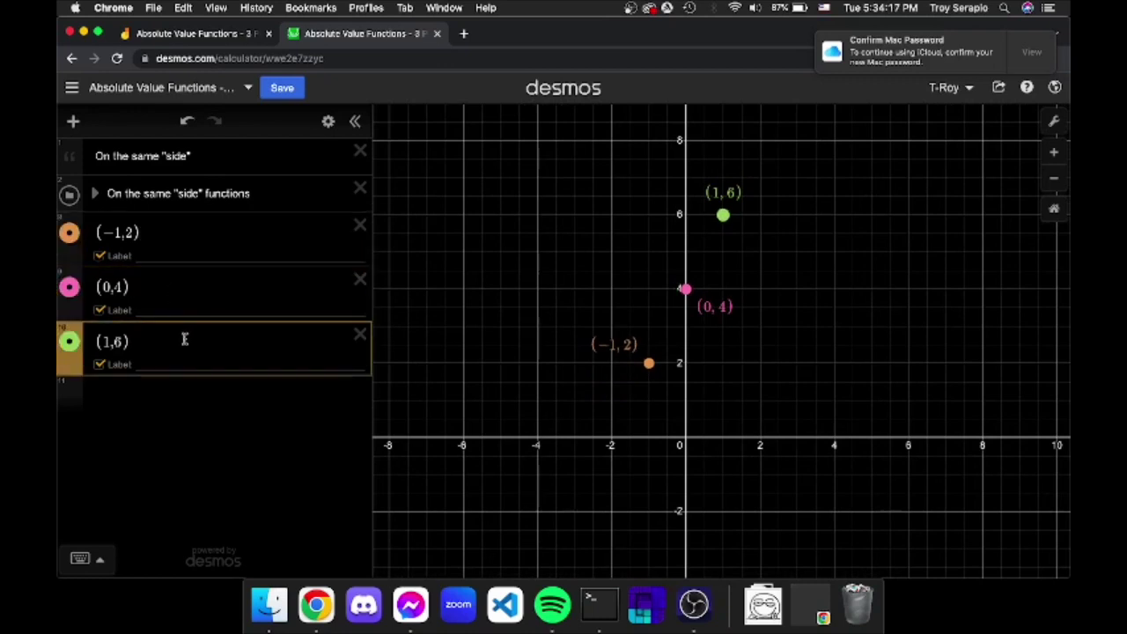
{"action": "left_click", "coordinate": [458, 386]}
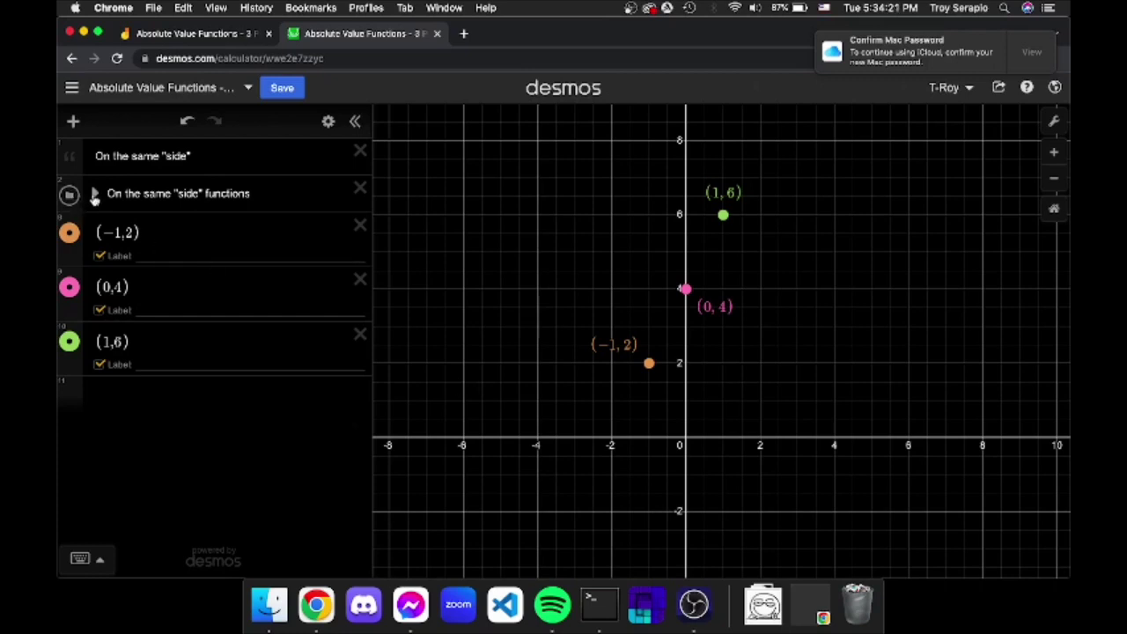
Expand the 'On the same side functions' folder and show the line u(x) = 2x + 4.
{"action": "left_click", "coordinate": [94, 194]}
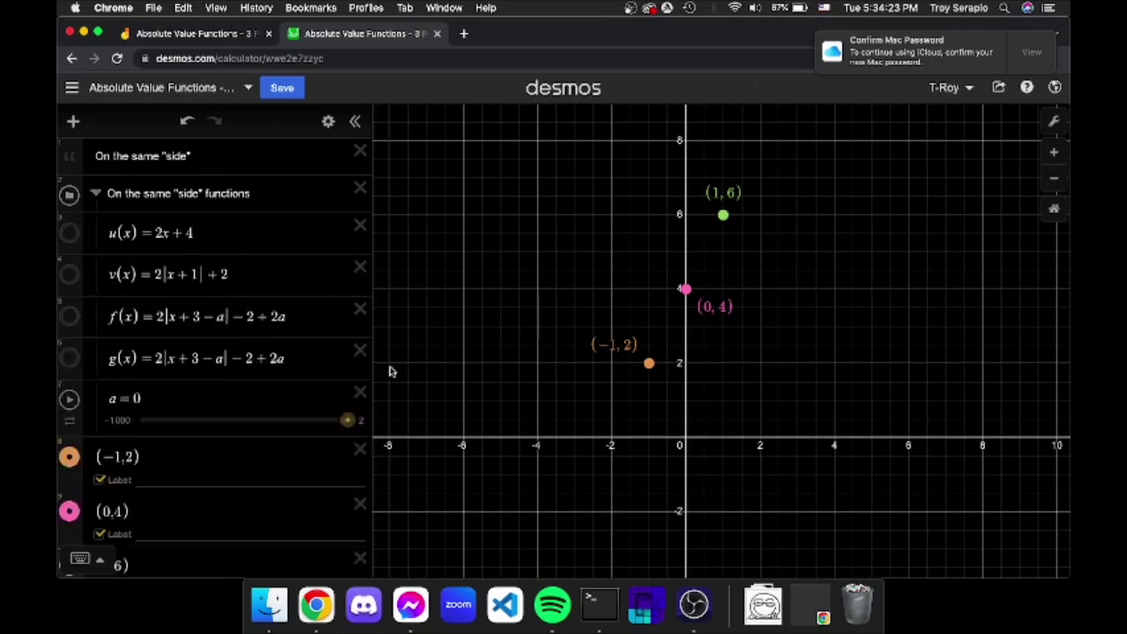
{"action": "left_click", "coordinate": [71, 229]}
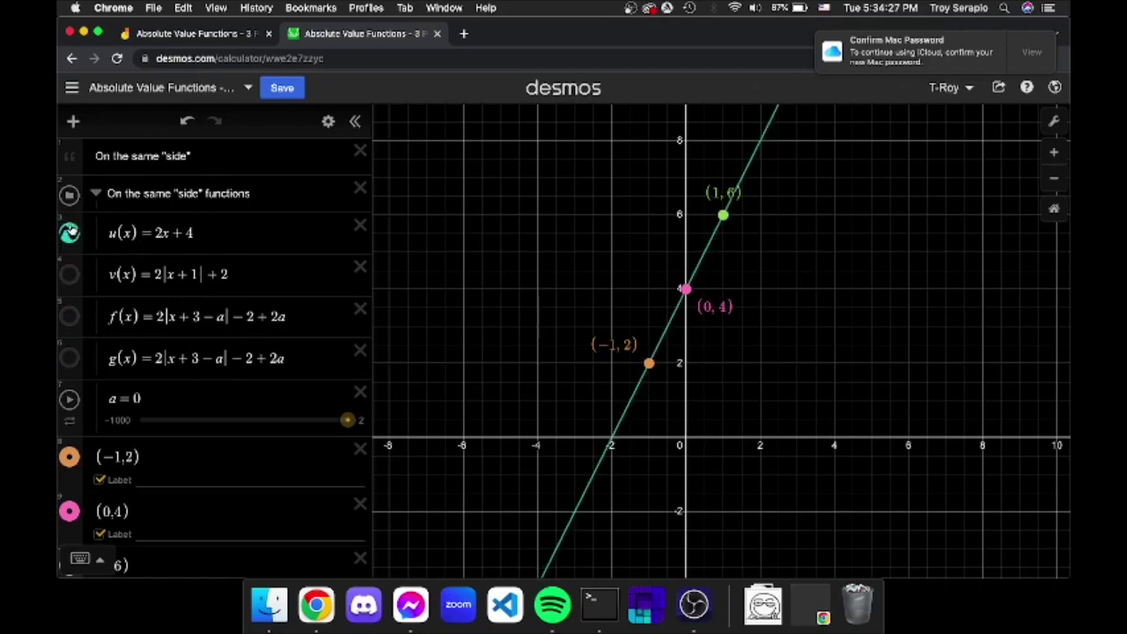
{"action": "left_click_drag", "start_coordinate": [681, 408], "coordinate": [646, 272]}
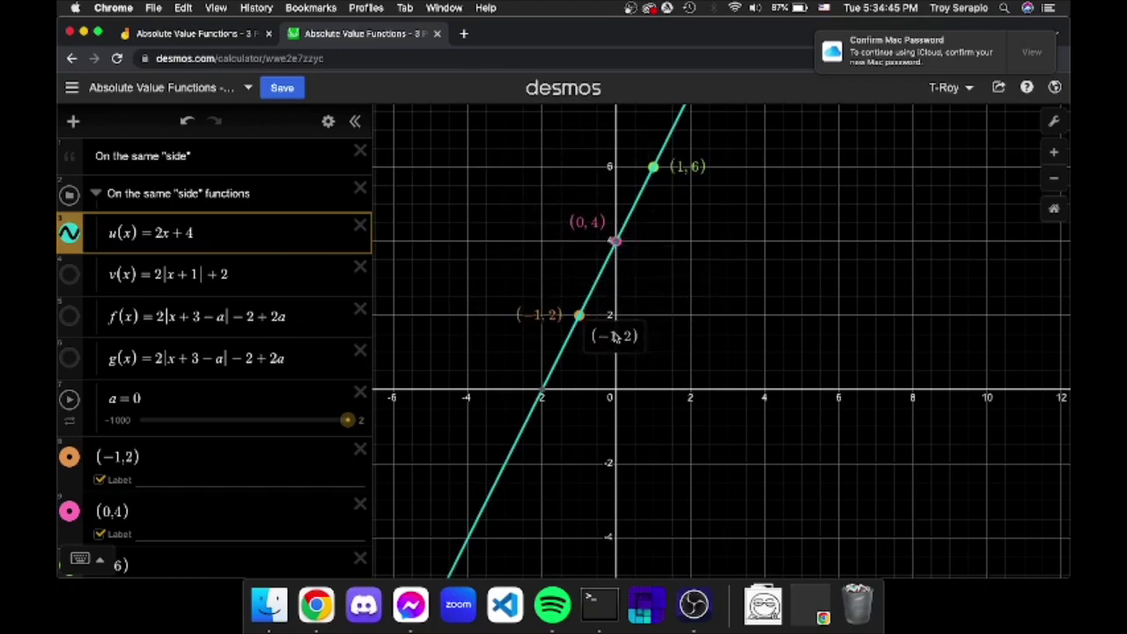
{"action": "left_click_drag", "start_coordinate": [683, 387], "coordinate": [797, 363]}
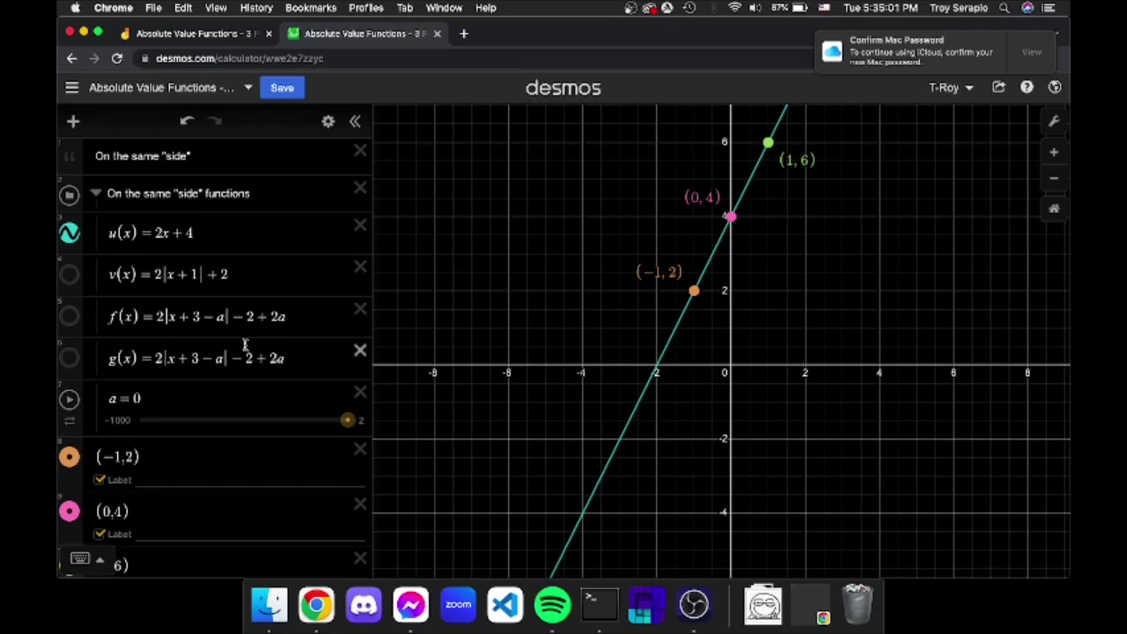
Show the V-shaped graph of v(x) = 2|x + 1| + 2.
{"action": "left_click", "coordinate": [69, 274]}
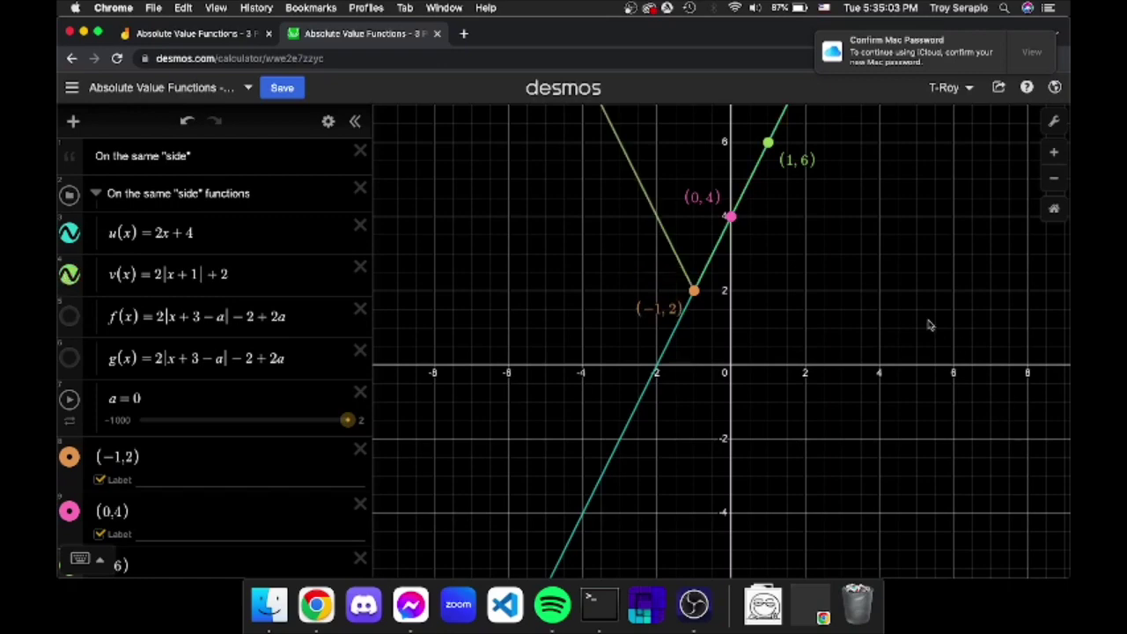
{"action": "left_click_drag", "start_coordinate": [928, 322], "coordinate": [836, 443]}
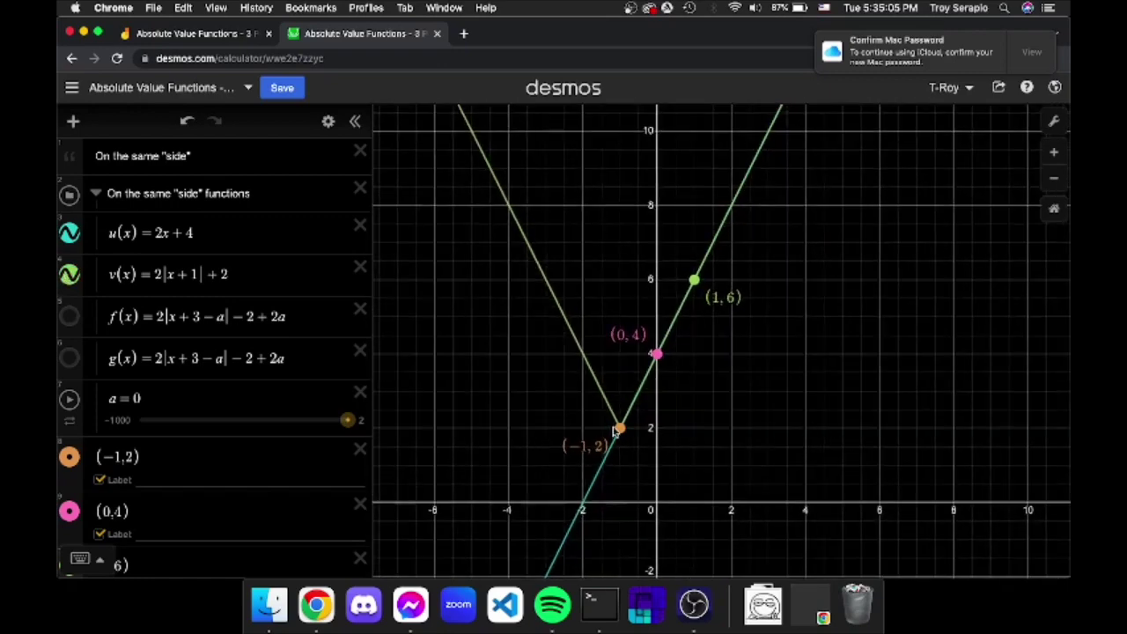
{"action": "left_click", "coordinate": [620, 430]}
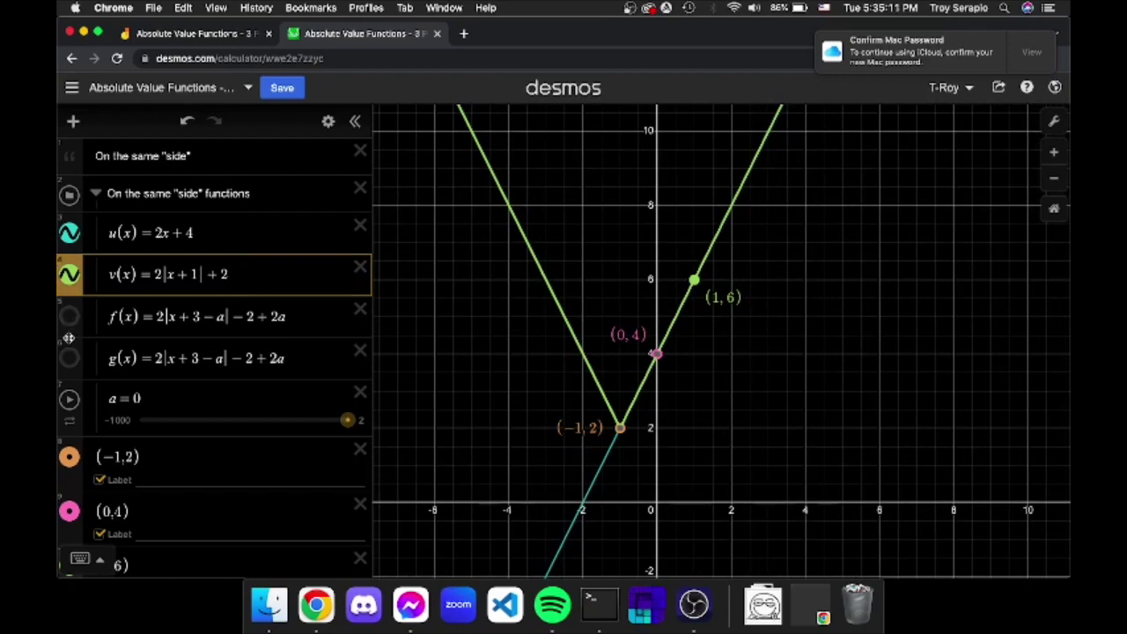
Delete the a terms so f(x) = 2|x + 3| − 2, show it, and trace its curve.
{"action": "left_click", "coordinate": [299, 319]}
{"action": "key", "text": "BackSpace"}
{"action": "key", "text": "BackSpace"}
{"action": "key", "text": "BackSpace"}
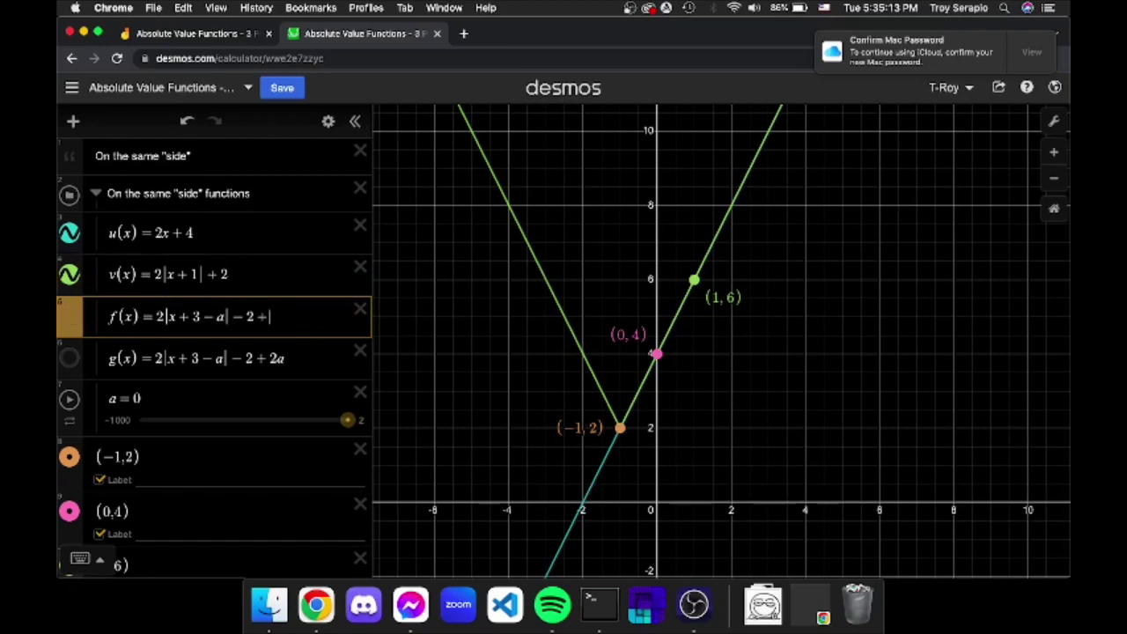
{"action": "left_click", "coordinate": [218, 317]}
{"action": "key", "text": "BackSpace"}
{"action": "key", "text": "BackSpace"}
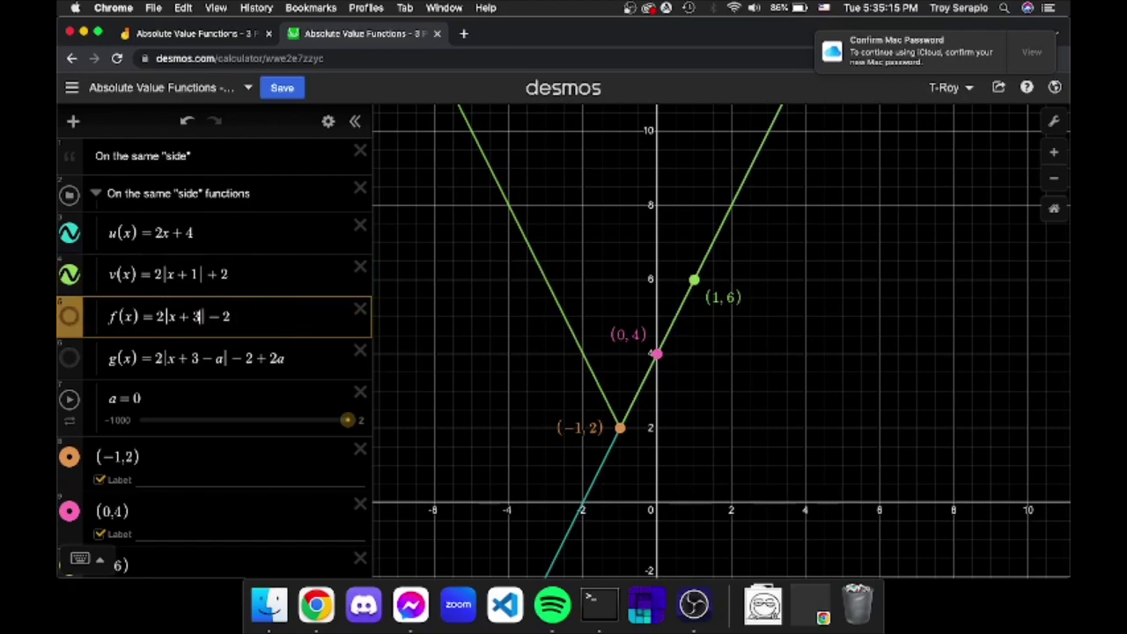
{"action": "left_click", "coordinate": [70, 317]}
{"action": "scroll", "coordinate": [548, 448], "scroll_direction": "down", "scroll_amount": 5}
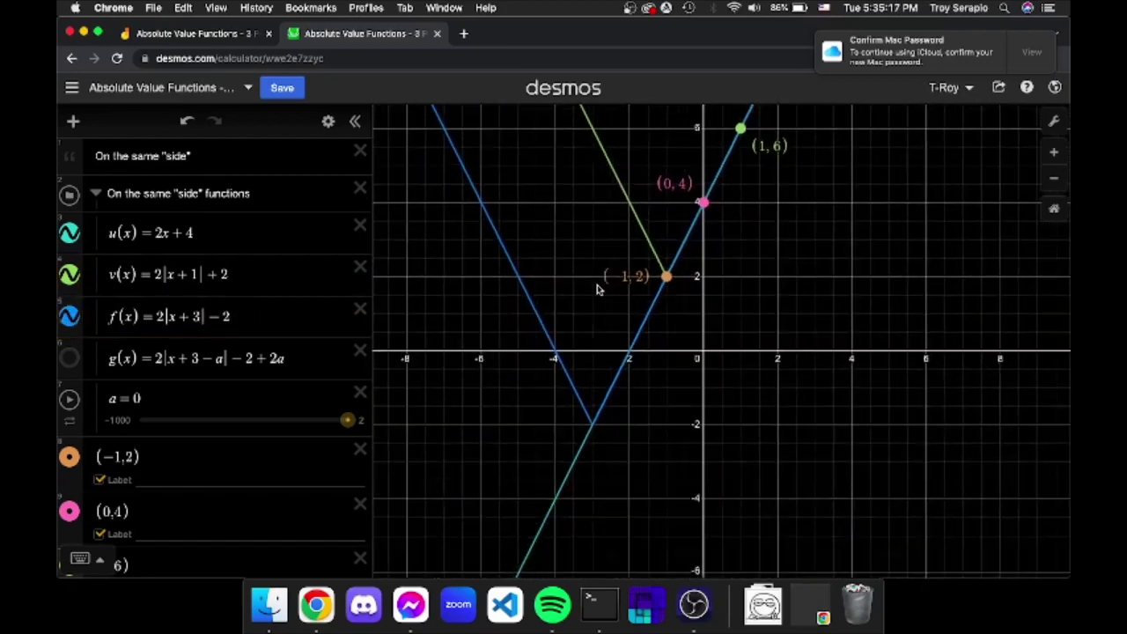
{"action": "mouse_move", "coordinate": [565, 350]}
{"action": "left_mouse_down"}
{"action": "mouse_move", "coordinate": [599, 408]}
{"action": "mouse_move", "coordinate": [670, 304]}
{"action": "mouse_move", "coordinate": [673, 267]}
{"action": "left_mouse_up"}
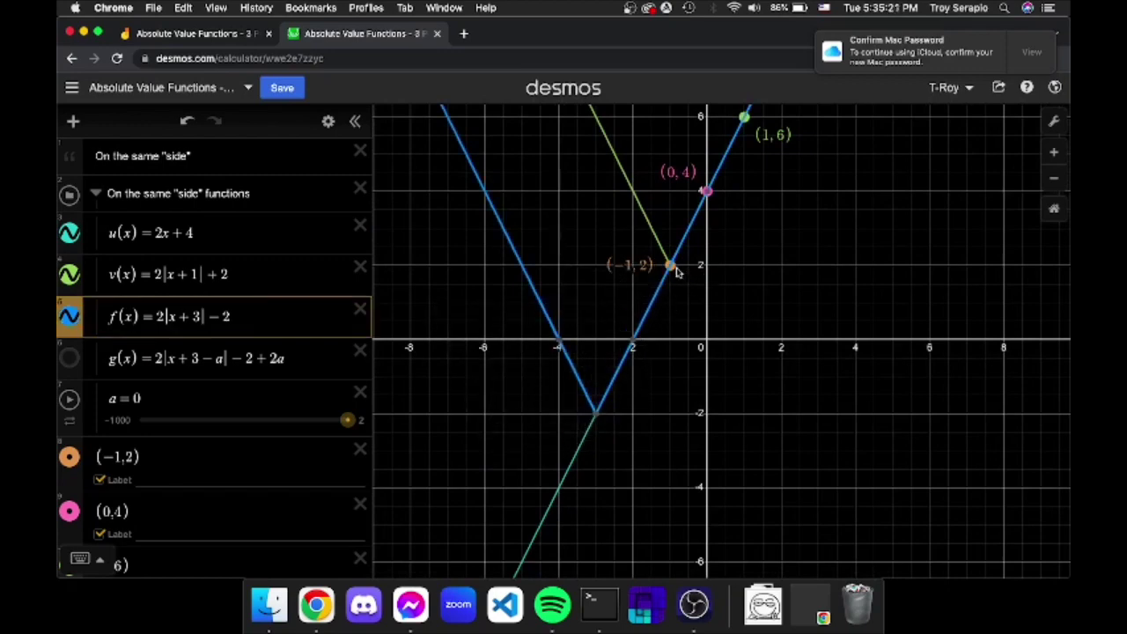
{"action": "left_click", "coordinate": [604, 314]}
{"action": "mouse_move", "coordinate": [506, 268]}
{"action": "left_mouse_down"}
{"action": "mouse_move", "coordinate": [515, 253]}
{"action": "mouse_move", "coordinate": [617, 394]}
{"action": "mouse_move", "coordinate": [687, 324]}
{"action": "mouse_move", "coordinate": [719, 185]}
{"action": "left_mouse_up"}
{"action": "left_click_drag", "start_coordinate": [705, 385], "coordinate": [691, 452]}
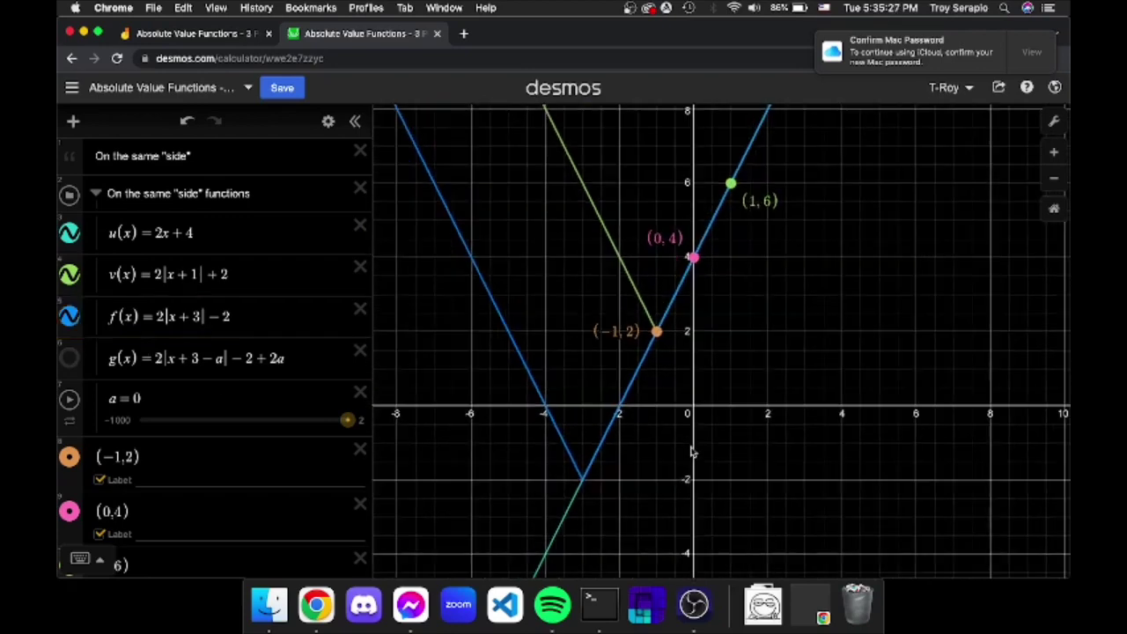
Show g(x) and sweep the a slider to watch its vertex shift.
{"action": "left_click", "coordinate": [70, 357]}
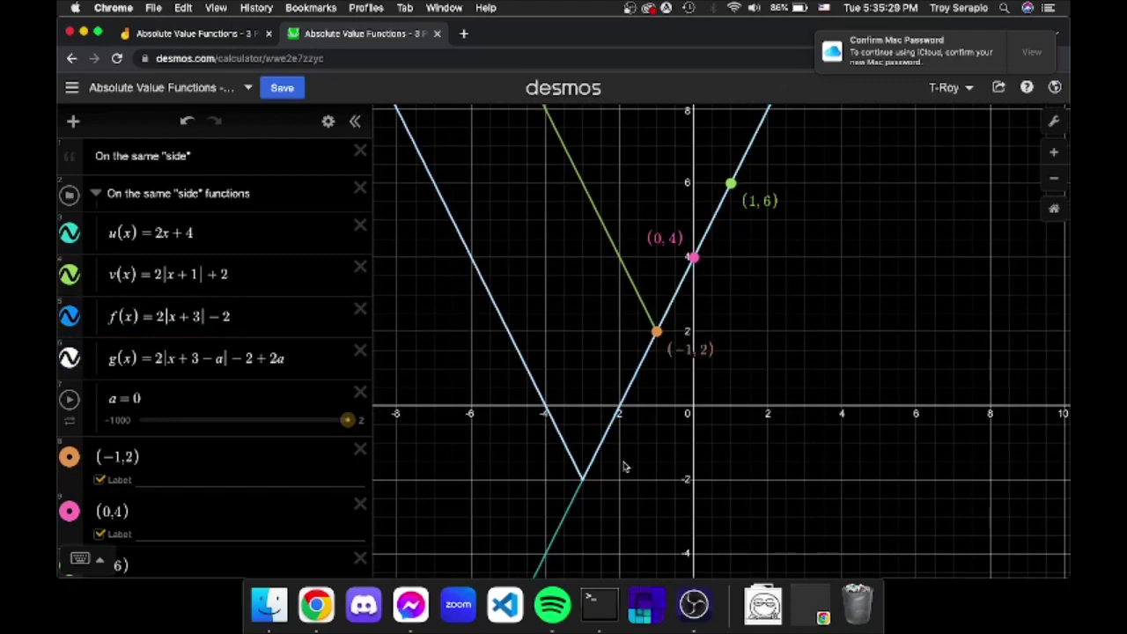
{"action": "scroll", "coordinate": [623, 469], "scroll_direction": "down", "scroll_amount": 2}
{"action": "scroll", "coordinate": [624, 469], "scroll_direction": "down", "scroll_amount": 2}
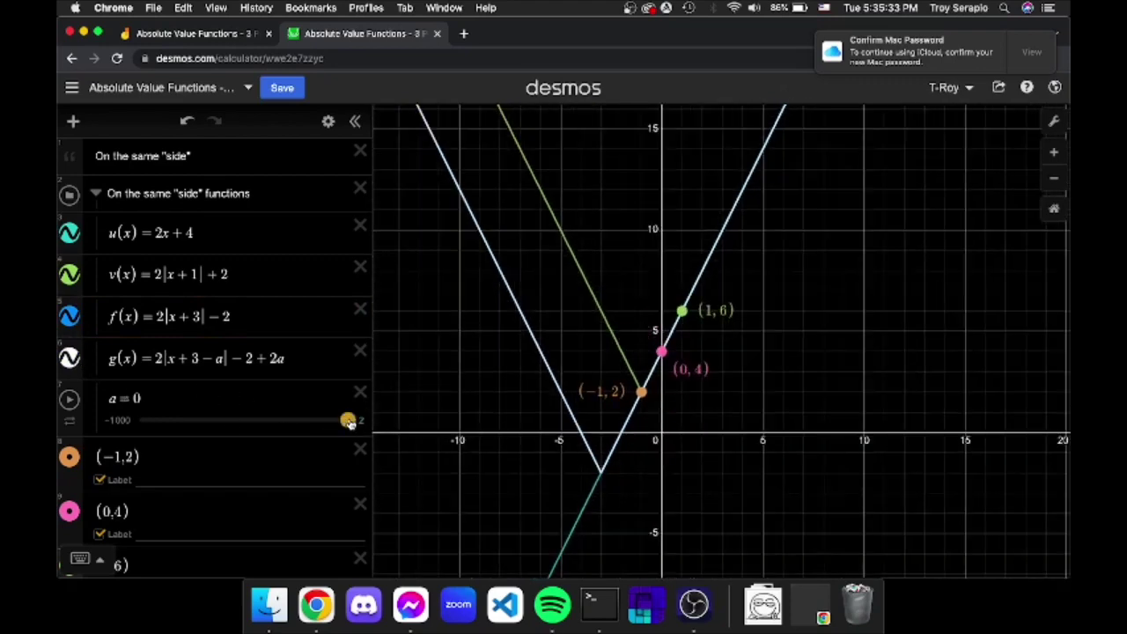
{"action": "mouse_move", "coordinate": [348, 421]}
{"action": "left_mouse_down"}
{"action": "mouse_move", "coordinate": [335, 421]}
{"action": "mouse_move", "coordinate": [349, 420]}
{"action": "left_mouse_up"}
{"action": "scroll", "coordinate": [526, 414], "scroll_direction": "down", "scroll_amount": 4}
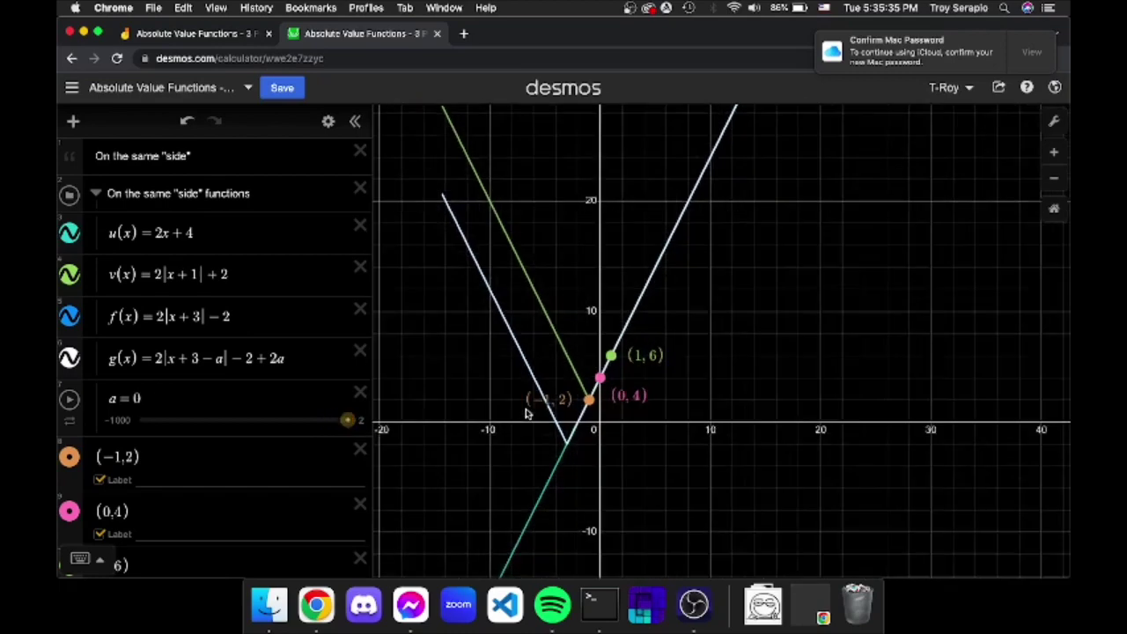
{"action": "left_click_drag", "start_coordinate": [533, 407], "coordinate": [553, 266]}
{"action": "mouse_move", "coordinate": [348, 420]}
{"action": "left_mouse_down"}
{"action": "mouse_move", "coordinate": [326, 421]}
{"action": "mouse_move", "coordinate": [357, 421]}
{"action": "mouse_move", "coordinate": [345, 420]}
{"action": "left_mouse_up"}
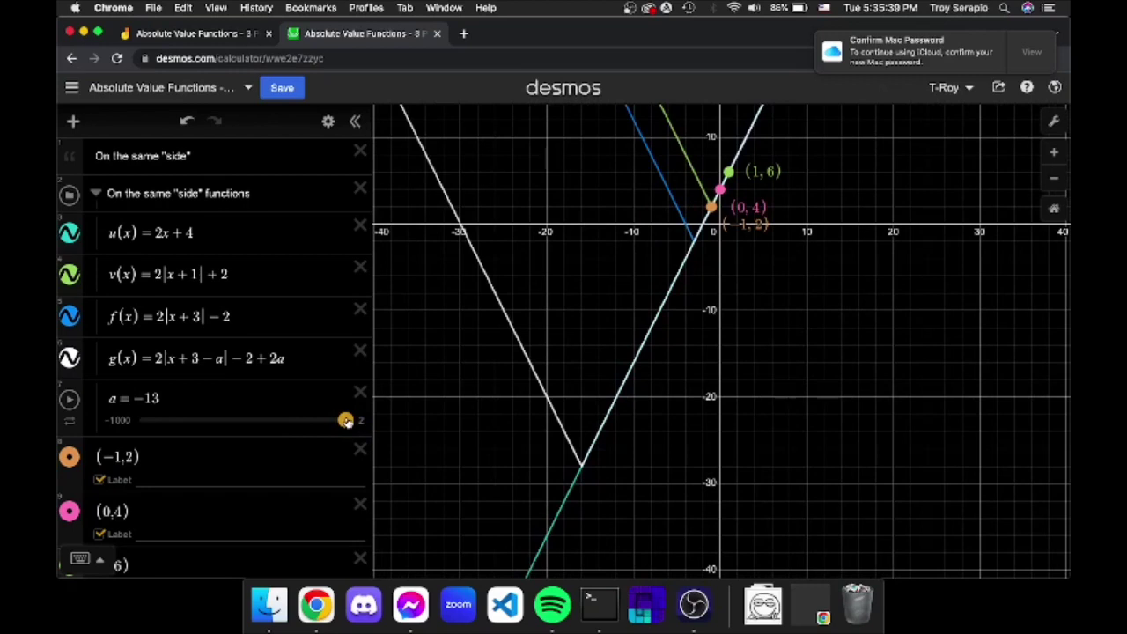
Change the a slider's minimum from −1000 to −15.
{"action": "left_click", "coordinate": [119, 420]}
{"action": "key", "text": "BackSpace"}
{"action": "key", "text": "BackSpace"}
{"action": "key", "text": "BackSpace"}
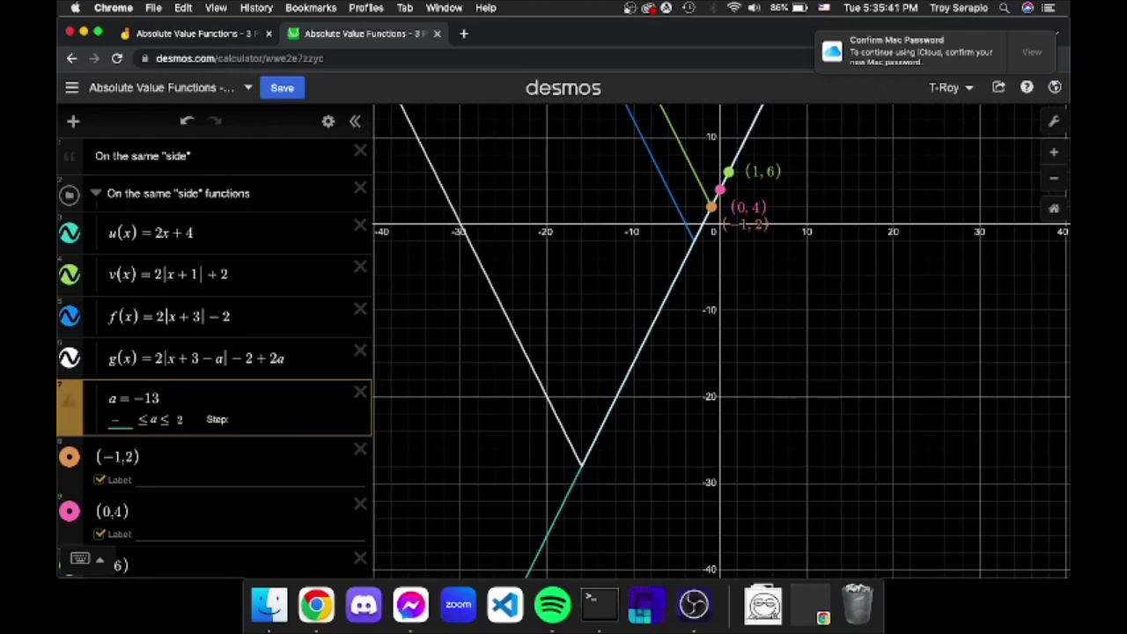
{"action": "key", "text": "Return"}
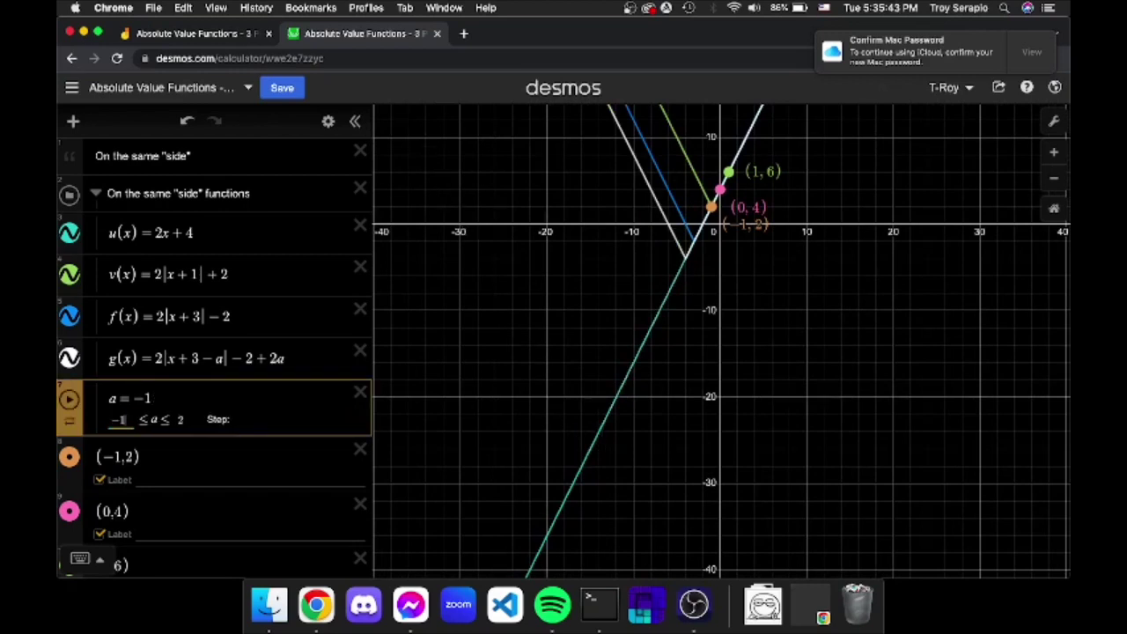
{"action": "type", "text": "0"}
{"action": "key", "text": "BackSpace"}
{"action": "type", "text": "3"}
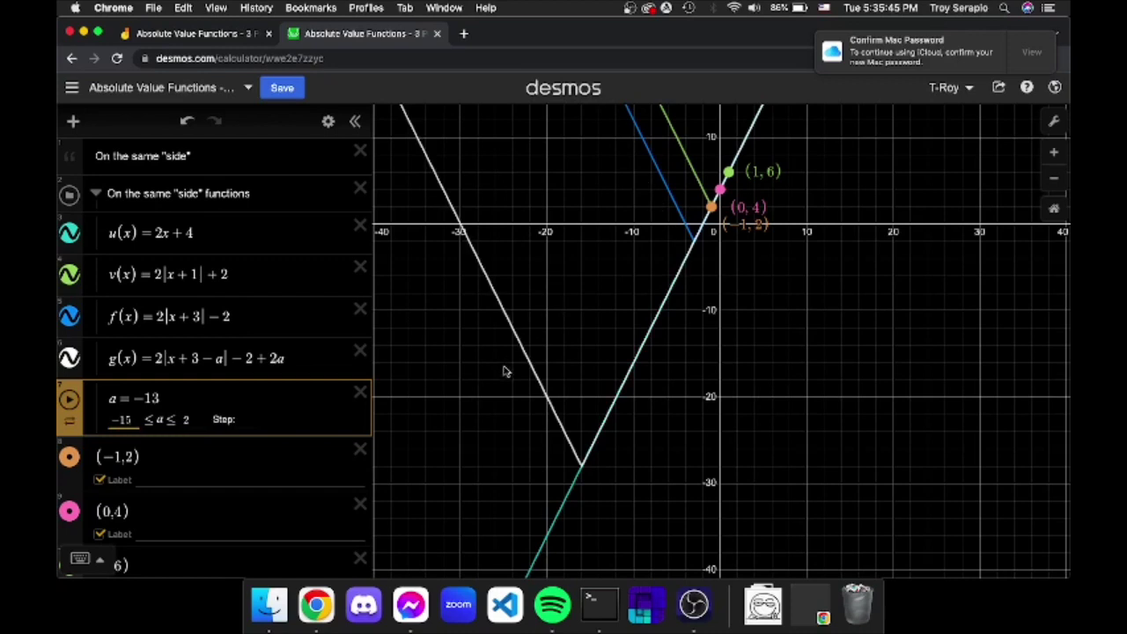
{"action": "key", "text": "Return"}
Set a to −6.9 and zoom in around the points (−1,2), (0,4) and (1,6).
{"action": "left_click_drag", "start_coordinate": [154, 420], "coordinate": [235, 420]}
{"action": "left_click_drag", "start_coordinate": [740, 217], "coordinate": [702, 327]}
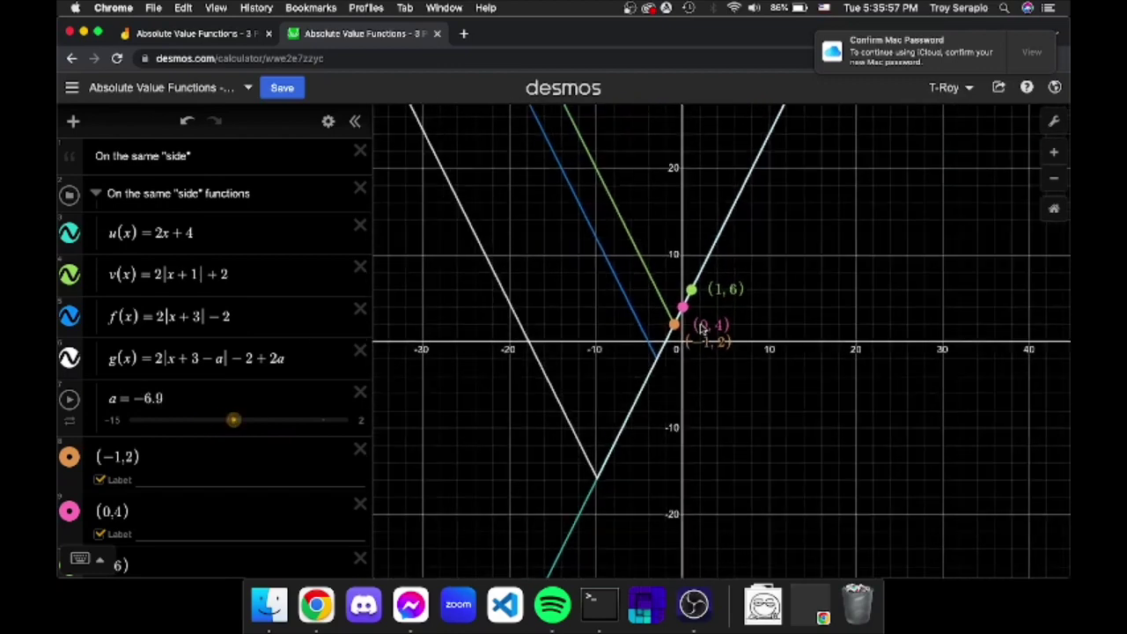
{"action": "scroll", "coordinate": [692, 298], "scroll_direction": "up", "scroll_amount": 5}
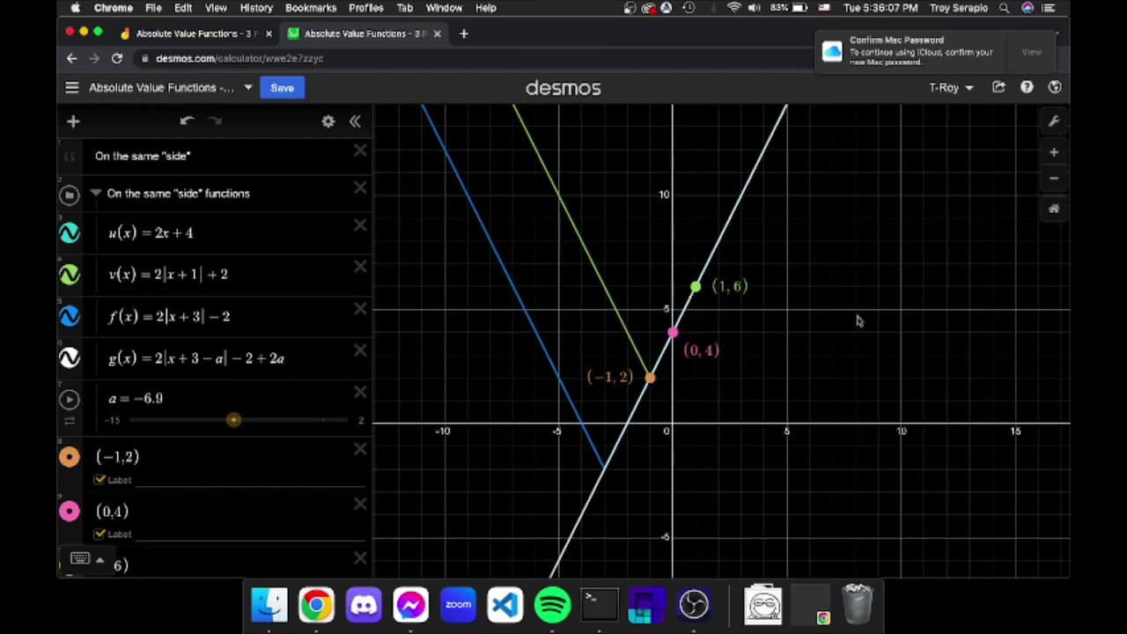
{"action": "left_click_drag", "start_coordinate": [624, 473], "coordinate": [641, 394]}
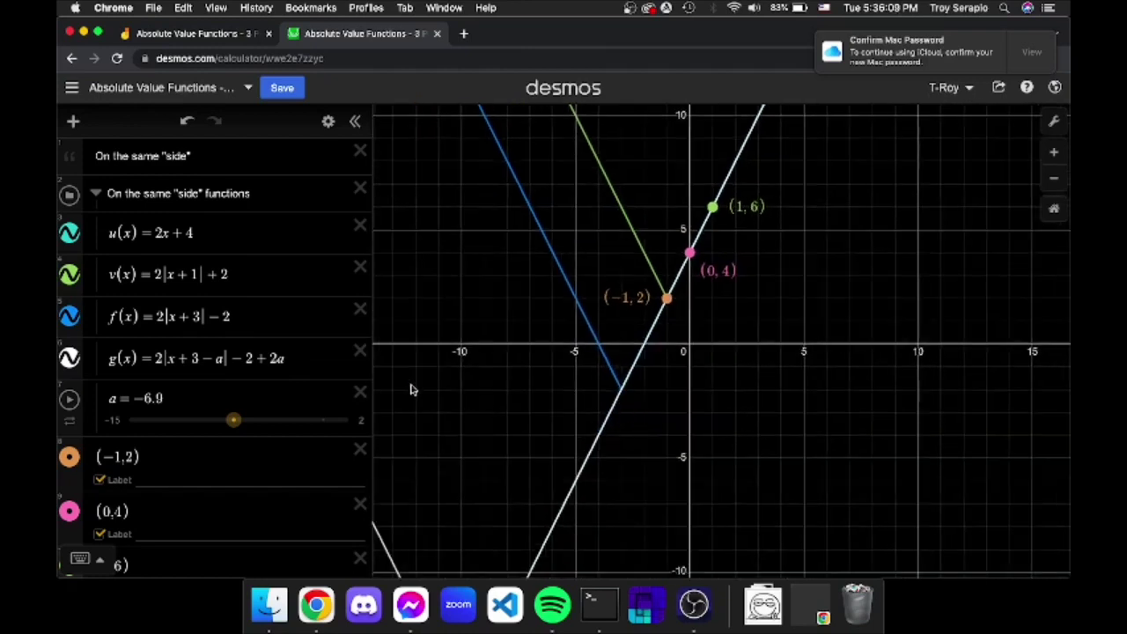
{"action": "scroll", "coordinate": [727, 255], "scroll_direction": "up", "scroll_amount": 5}
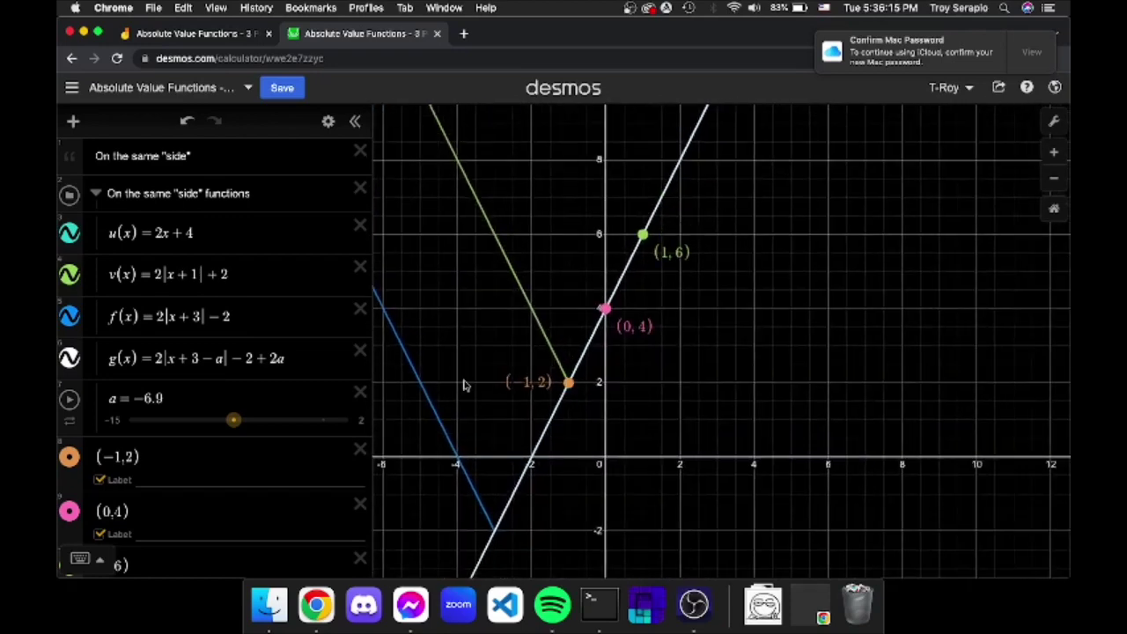
Hide the g(x), f(x), u(x) and v(x) graphs, leaving only the three points.
{"action": "left_click", "coordinate": [70, 358]}
{"action": "left_click", "coordinate": [70, 317]}
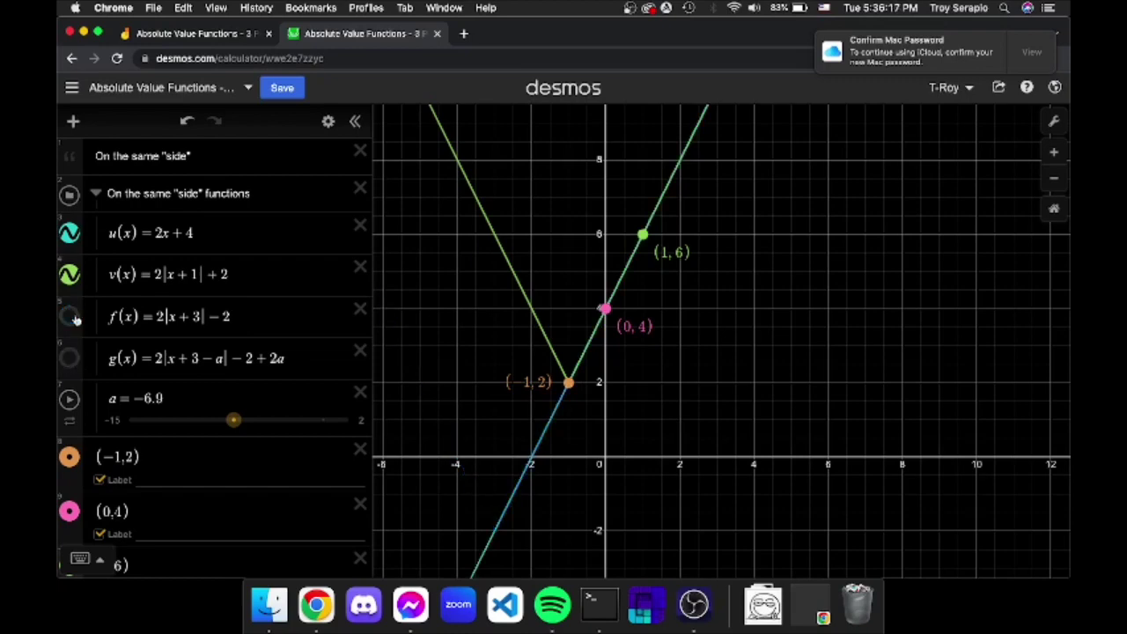
{"action": "left_click", "coordinate": [71, 233]}
{"action": "left_click_drag", "start_coordinate": [576, 395], "coordinate": [608, 422]}
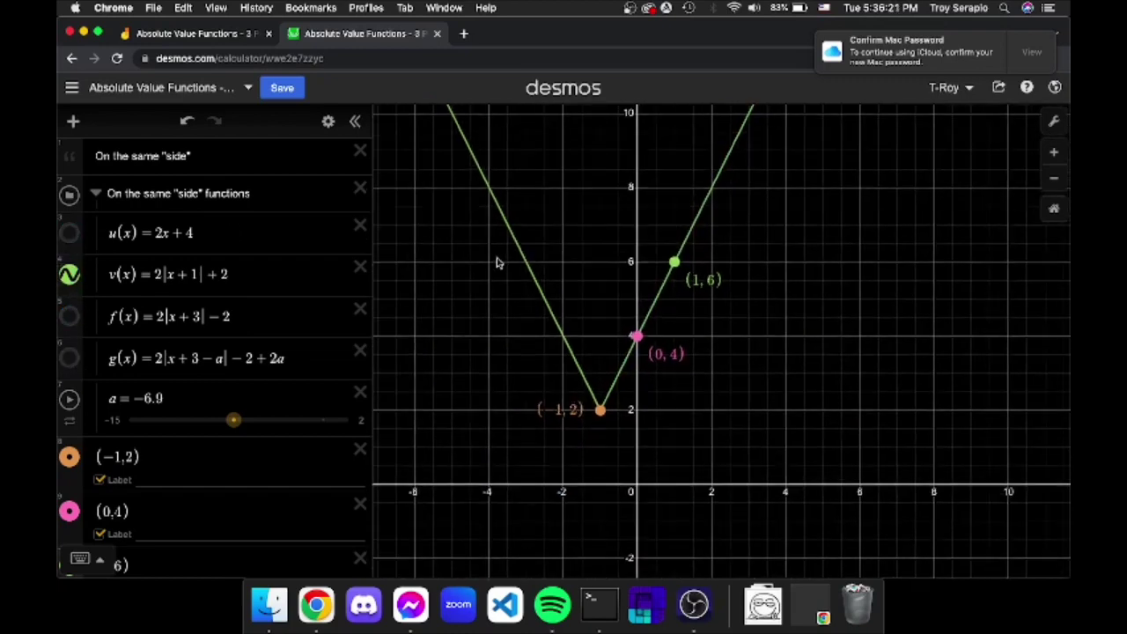
{"action": "mouse_move", "coordinate": [497, 262]}
{"action": "left_mouse_down"}
{"action": "mouse_move", "coordinate": [488, 292]}
{"action": "mouse_move", "coordinate": [436, 241]}
{"action": "mouse_move", "coordinate": [461, 227]}
{"action": "mouse_move", "coordinate": [487, 280]}
{"action": "mouse_move", "coordinate": [553, 361]}
{"action": "mouse_move", "coordinate": [535, 412]}
{"action": "left_mouse_up"}
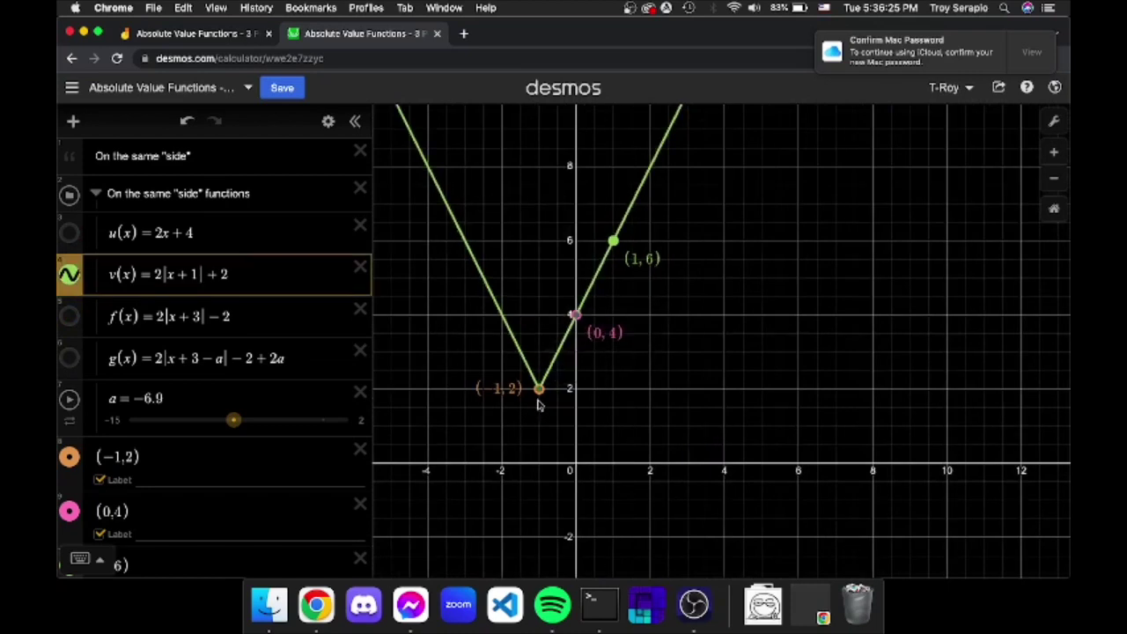
{"action": "left_click", "coordinate": [578, 443]}
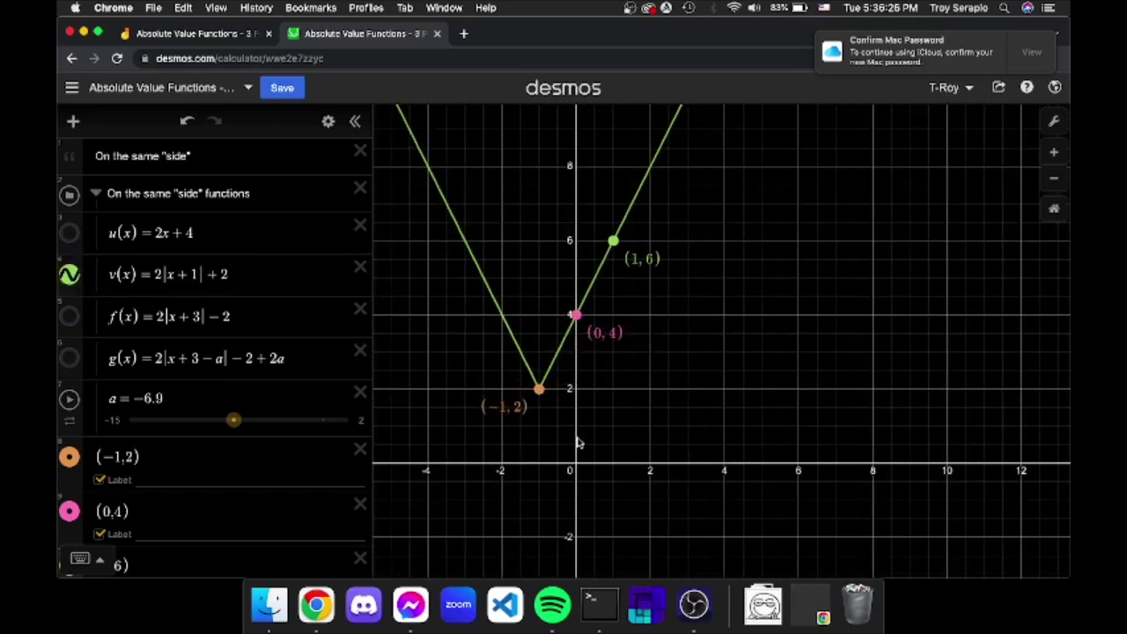
{"action": "left_click", "coordinate": [70, 276]}
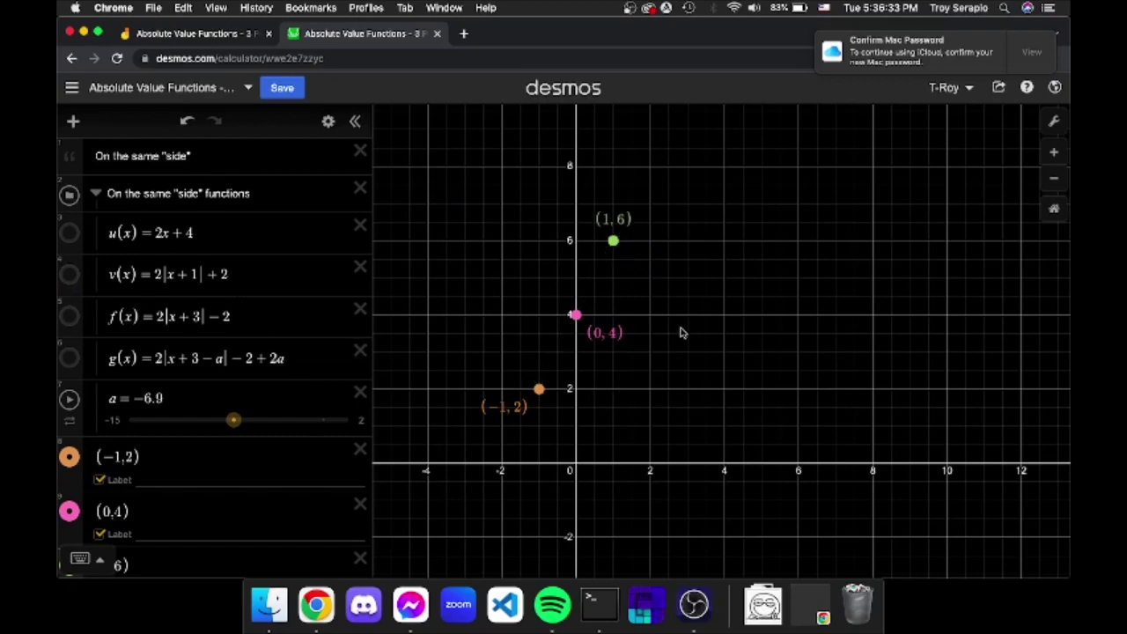
{"action": "left_click_drag", "start_coordinate": [679, 329], "coordinate": [757, 333]}
Show only f(x) = 2|x + 3| − 2 and trace it to its vertex (−3, −2).
{"action": "left_click", "coordinate": [69, 275]}
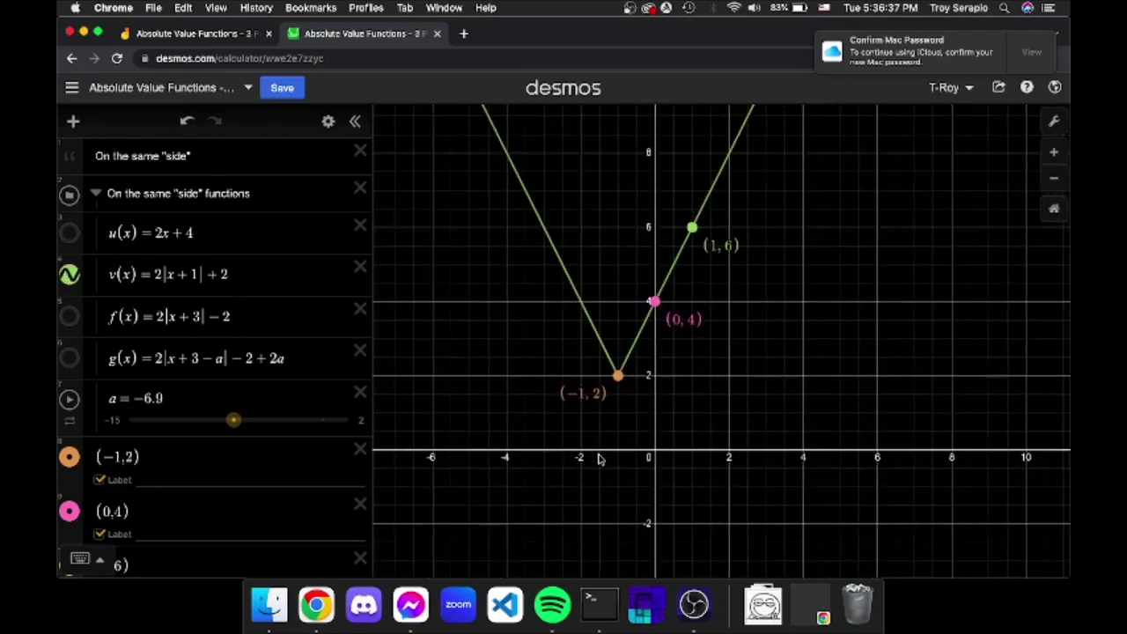
{"action": "left_click_drag", "start_coordinate": [599, 460], "coordinate": [546, 482]}
{"action": "left_click", "coordinate": [74, 320]}
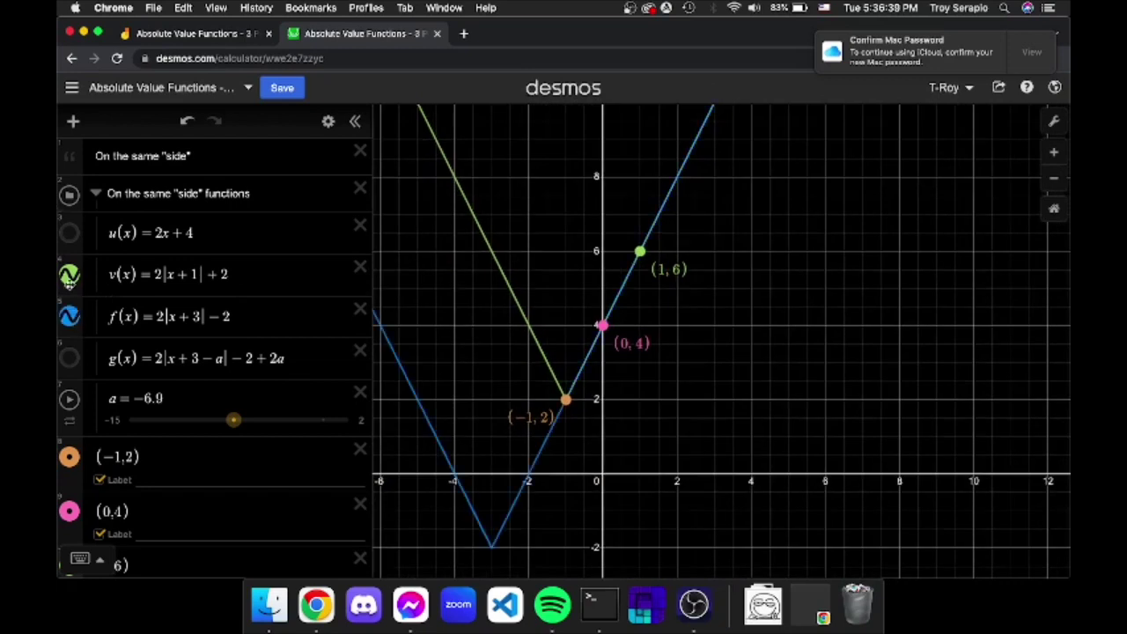
{"action": "left_click", "coordinate": [69, 275]}
{"action": "mouse_move", "coordinate": [644, 253]}
{"action": "left_mouse_down"}
{"action": "mouse_move", "coordinate": [662, 222]}
{"action": "mouse_move", "coordinate": [523, 513]}
{"action": "mouse_move", "coordinate": [541, 570]}
{"action": "left_mouse_up"}
{"action": "left_click_drag", "start_coordinate": [599, 506], "coordinate": [648, 372]}
{"action": "scroll", "coordinate": [647, 372], "scroll_direction": "down", "scroll_amount": 2}
{"action": "scroll", "coordinate": [647, 372], "scroll_direction": "down", "scroll_amount": 2}
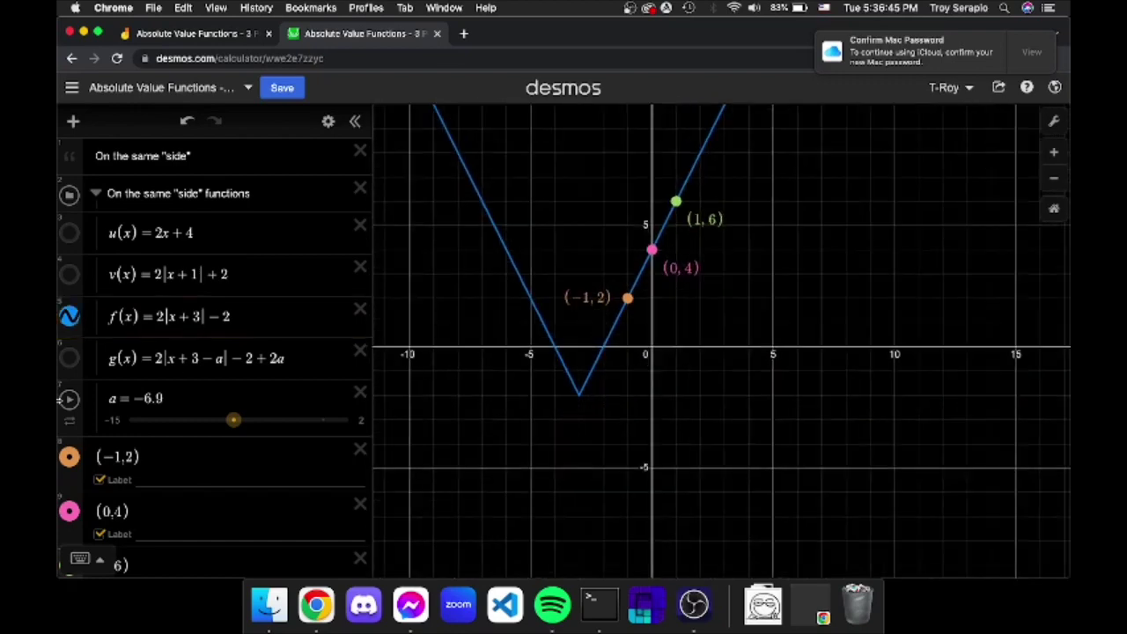
{"action": "scroll", "coordinate": [190, 537], "scroll_direction": "down", "scroll_amount": 3}
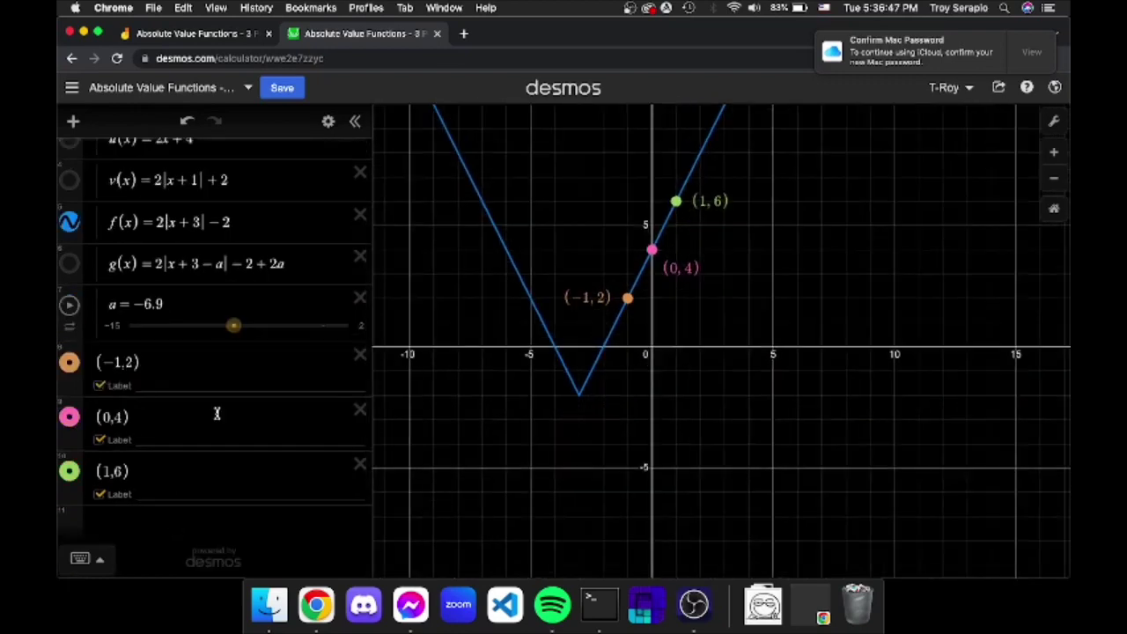
Add the vertical line x = −3 through f's vertex as a new expression.
{"action": "left_click", "coordinate": [179, 534]}
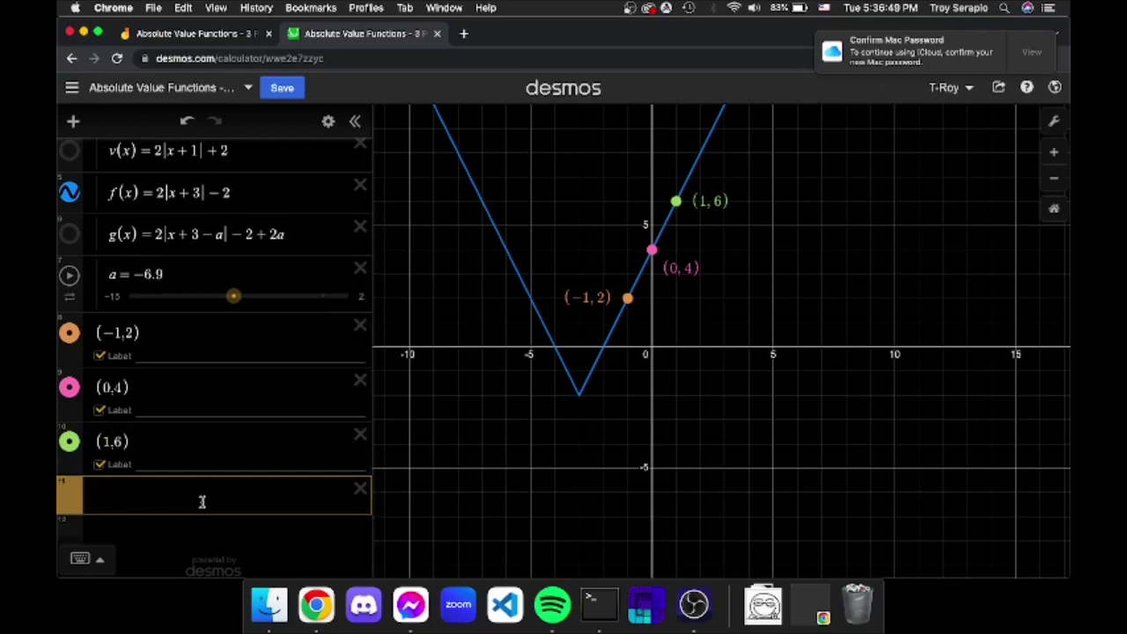
{"action": "type", "text": "y=-3"}
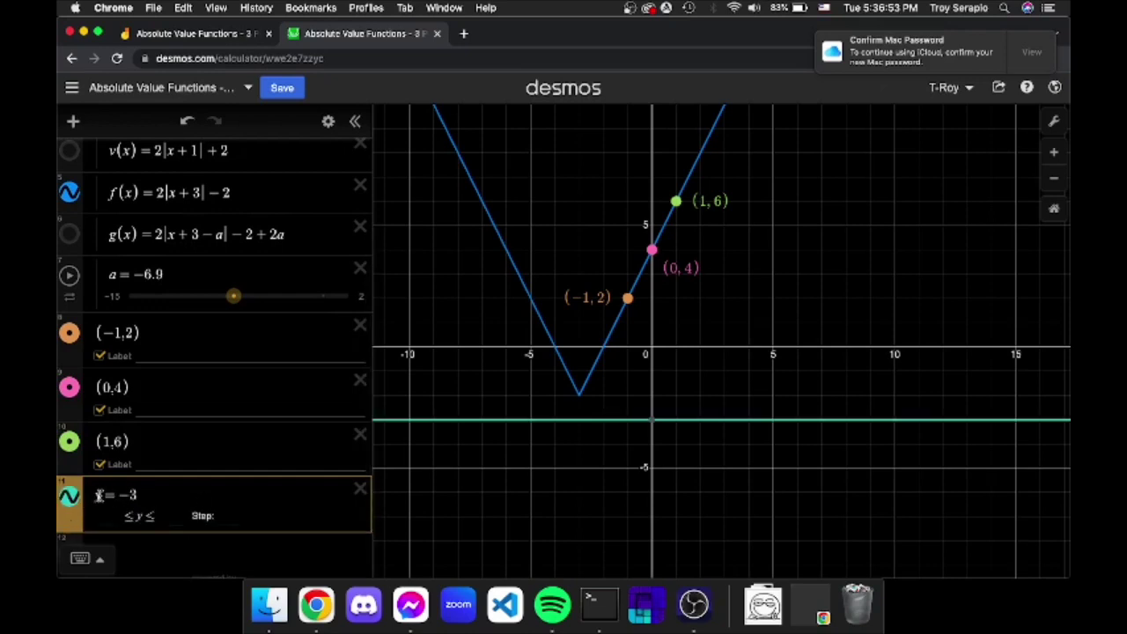
{"action": "left_click", "coordinate": [99, 495]}
{"action": "key", "text": "BackSpace"}
{"action": "type", "text": "x"}
{"action": "left_click", "coordinate": [460, 385]}
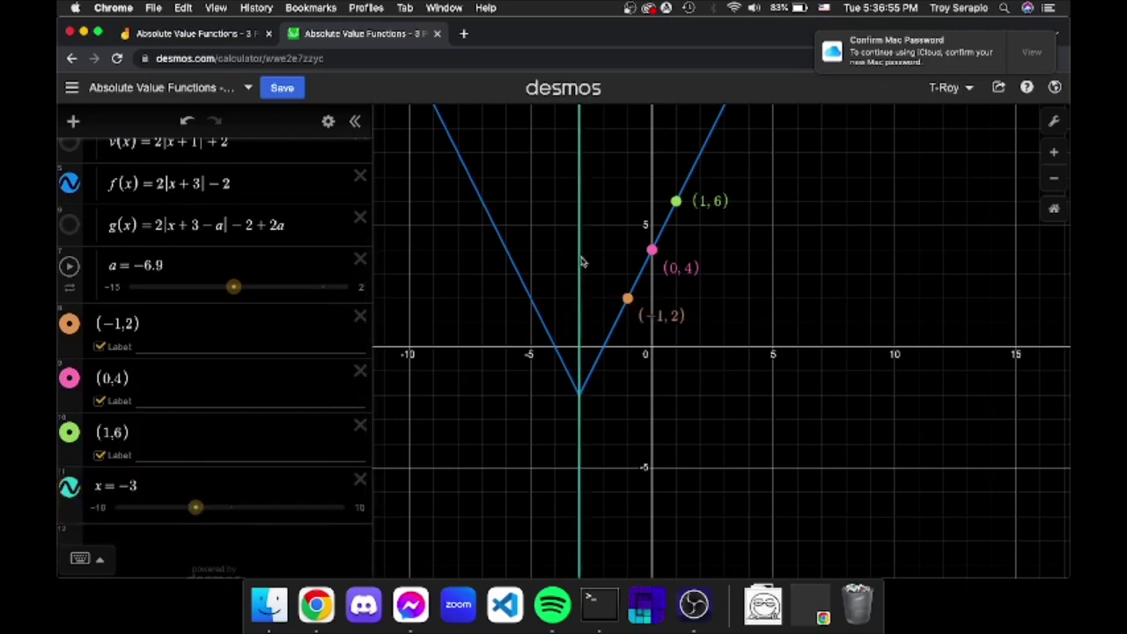
{"action": "mouse_move", "coordinate": [581, 256]}
{"action": "left_mouse_down"}
{"action": "mouse_move", "coordinate": [580, 208]}
{"action": "mouse_move", "coordinate": [580, 469]}
{"action": "mouse_move", "coordinate": [580, 204]}
{"action": "left_mouse_up"}
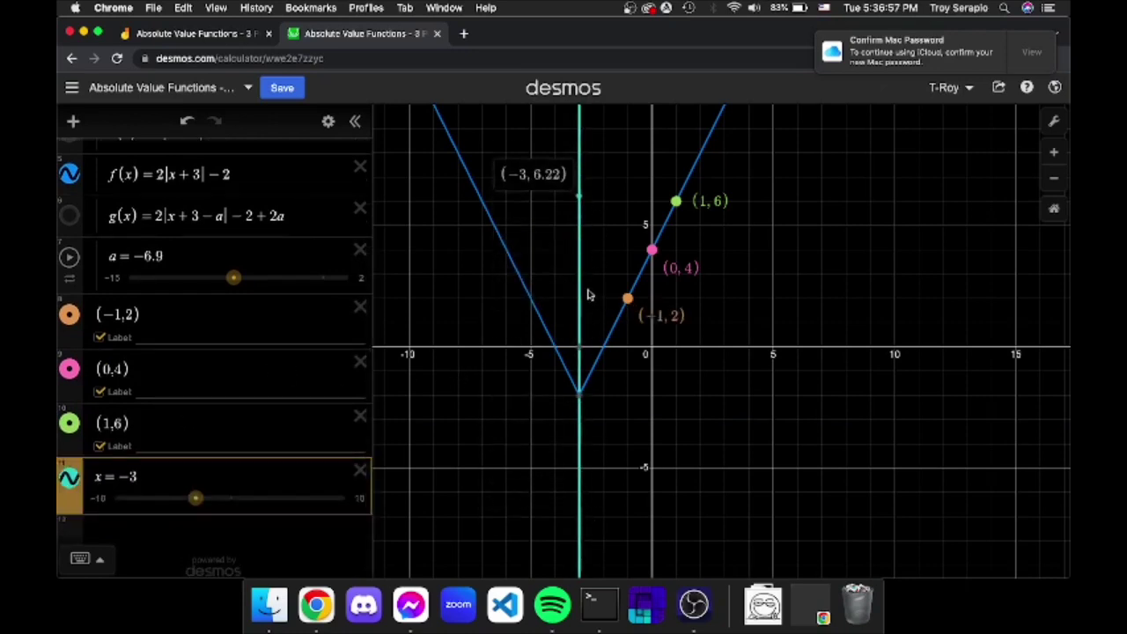
{"action": "mouse_move", "coordinate": [589, 295]}
{"action": "left_mouse_down"}
{"action": "mouse_move", "coordinate": [582, 278]}
{"action": "mouse_move", "coordinate": [617, 170]}
{"action": "mouse_move", "coordinate": [626, 460]}
{"action": "left_mouse_up"}
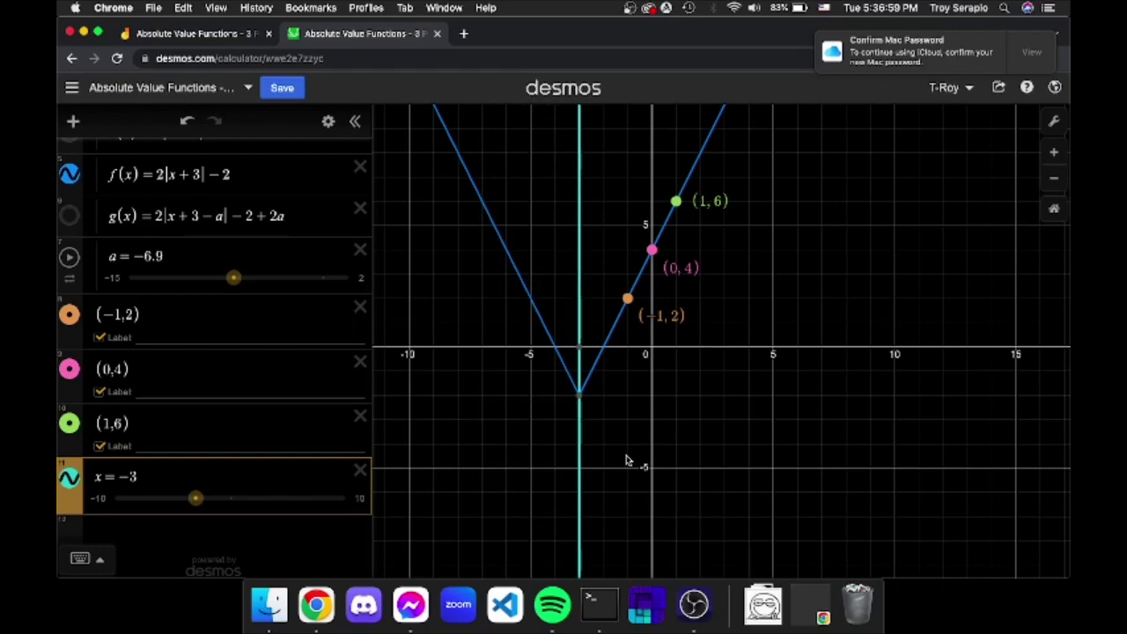
{"action": "left_click", "coordinate": [626, 460]}
{"action": "scroll", "coordinate": [600, 392], "scroll_direction": "up", "scroll_amount": 3}
{"action": "left_click", "coordinate": [576, 377]}
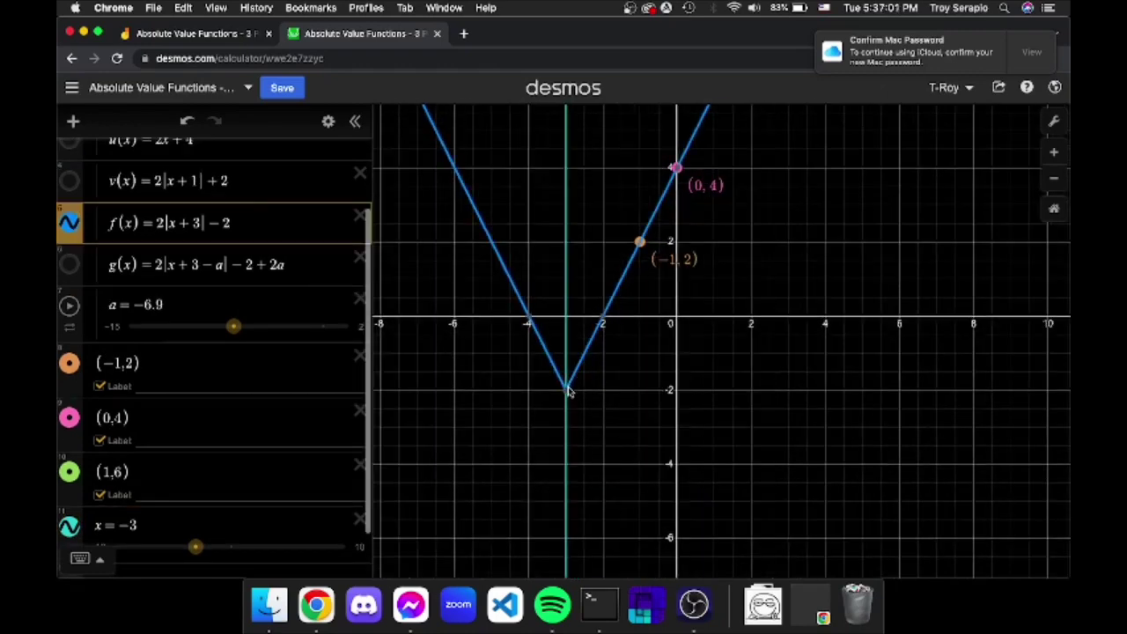
{"action": "left_click_drag", "start_coordinate": [785, 297], "coordinate": [692, 468]}
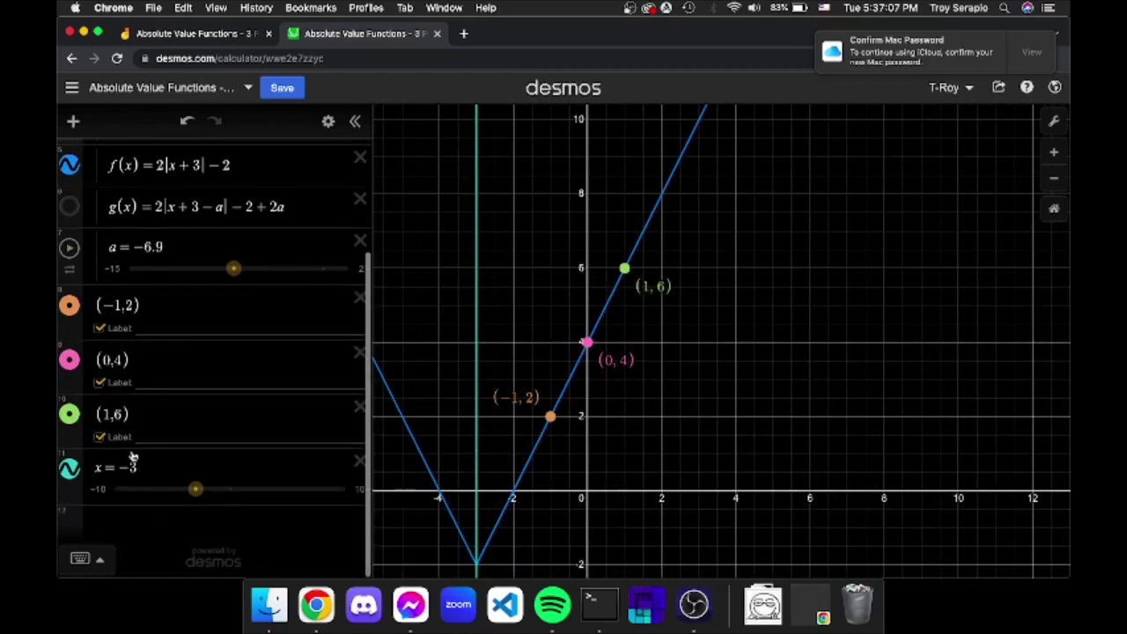
Change x = −3 to the inequality x > −3 to shade the right side.
{"action": "left_click", "coordinate": [132, 457]}
{"action": "key", "text": "BackSpace"}
{"action": "type", "text": ">"}
{"action": "mouse_move", "coordinate": [696, 432]}
{"action": "left_mouse_down"}
{"action": "mouse_move", "coordinate": [659, 496]}
{"action": "mouse_move", "coordinate": [728, 427]}
{"action": "left_mouse_up"}
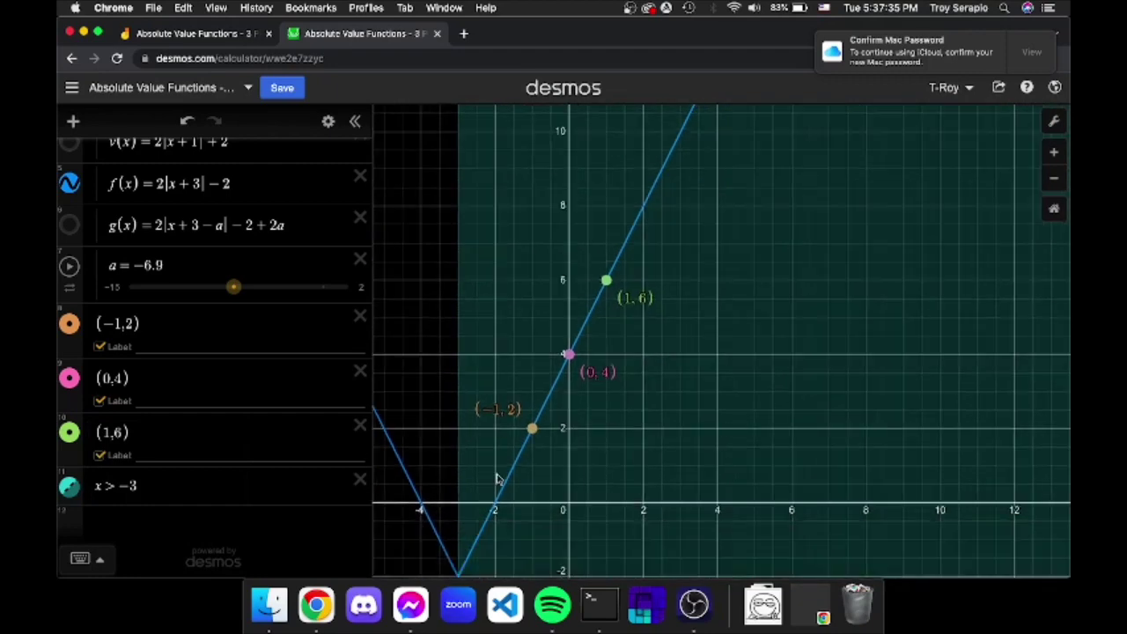
{"action": "left_click_drag", "start_coordinate": [497, 479], "coordinate": [542, 352]}
{"action": "mouse_move", "coordinate": [513, 456]}
{"action": "left_mouse_down"}
{"action": "mouse_move", "coordinate": [681, 117]}
{"action": "mouse_move", "coordinate": [557, 437]}
{"action": "left_mouse_up"}
{"action": "left_click_drag", "start_coordinate": [667, 221], "coordinate": [581, 311]}
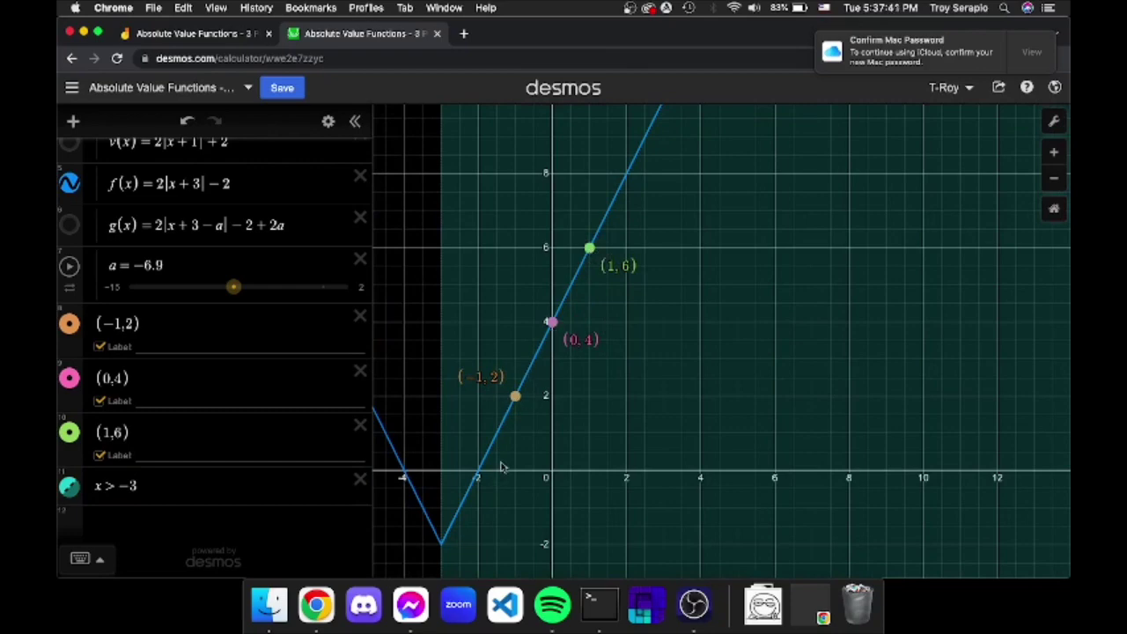
{"action": "left_click_drag", "start_coordinate": [480, 512], "coordinate": [551, 390]}
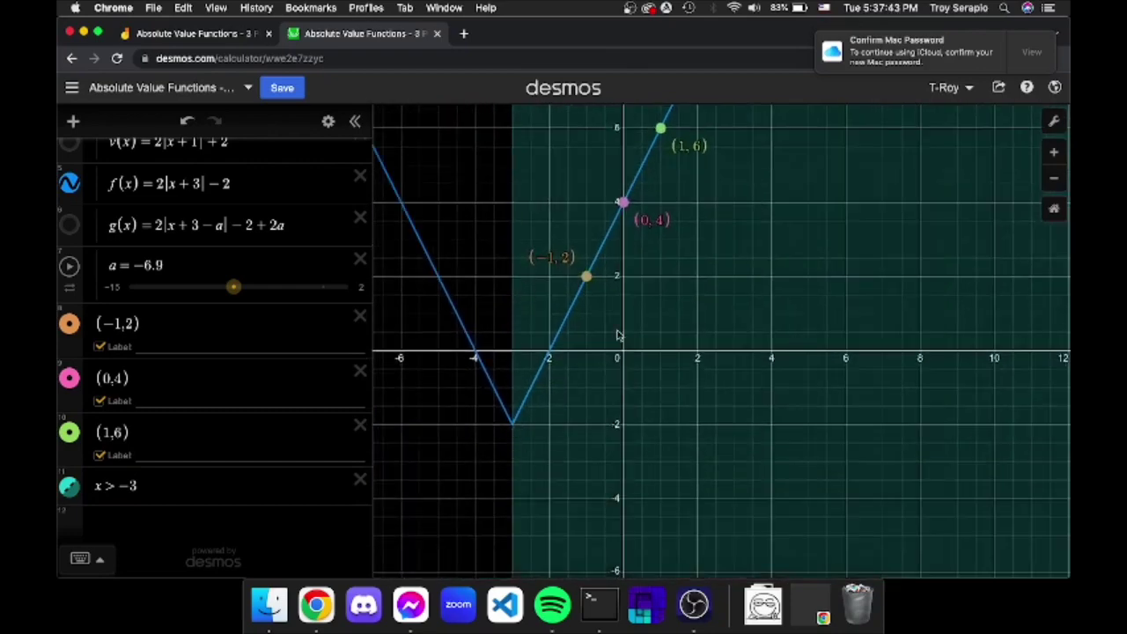
Confirm the title 'Absolute Value Functions - 3 Points Same Side' in the Rename dialog and save.
{"action": "left_click", "coordinate": [139, 92]}
{"action": "left_click", "coordinate": [200, 125]}
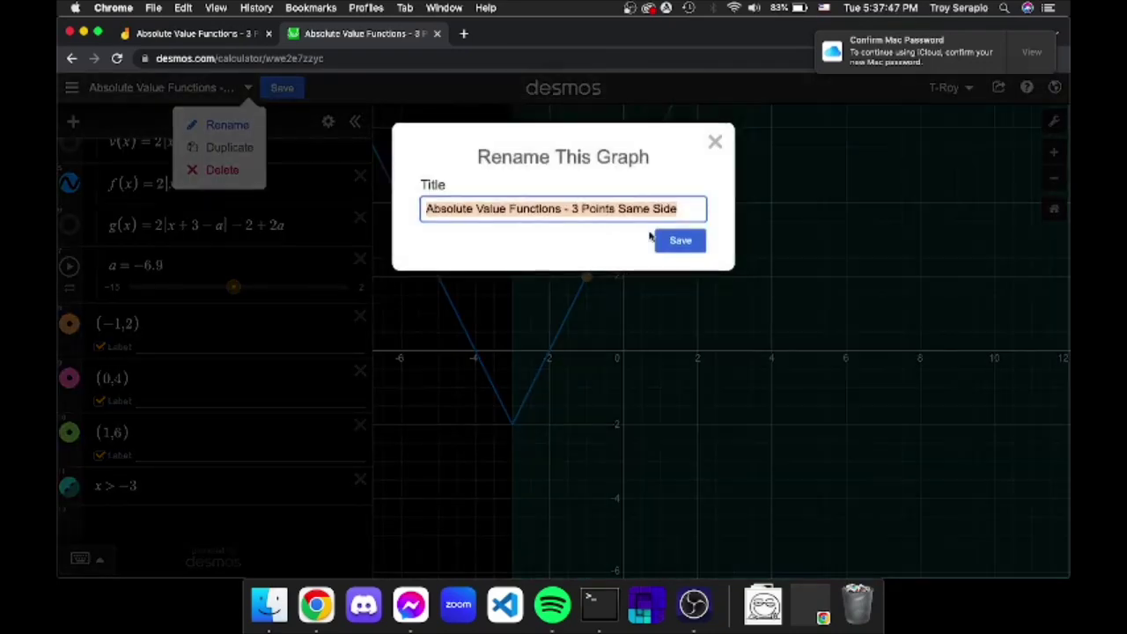
{"action": "left_click_drag", "start_coordinate": [572, 209], "coordinate": [695, 209]}
{"action": "left_click", "coordinate": [680, 241]}
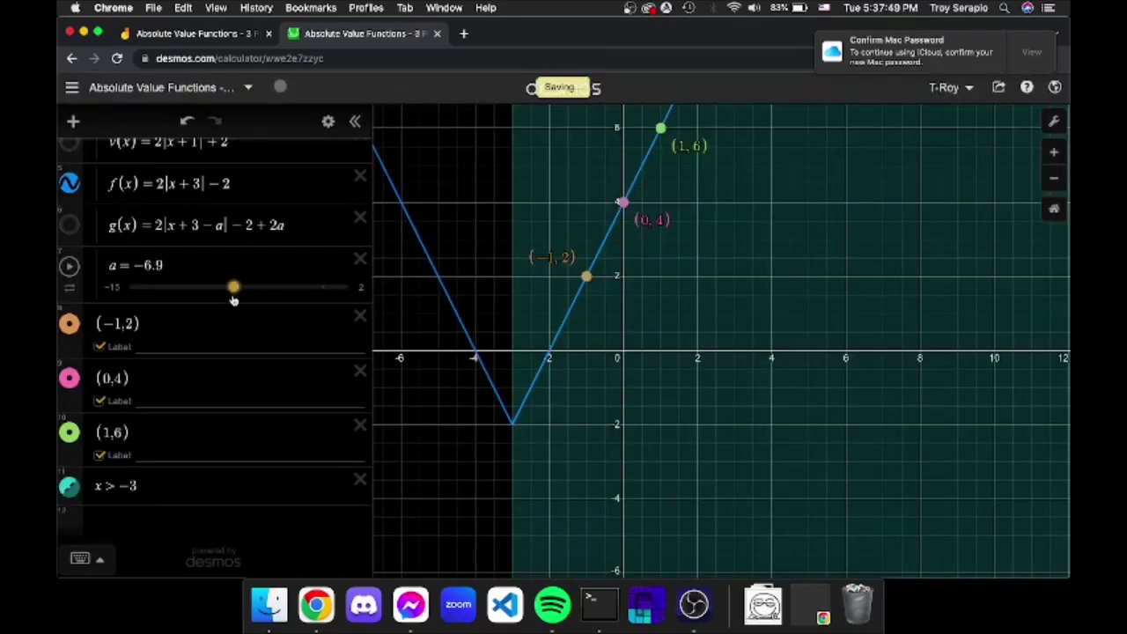
{"action": "scroll", "coordinate": [211, 264], "scroll_direction": "up", "scroll_amount": 3}
{"action": "left_click_drag", "start_coordinate": [211, 155], "coordinate": [60, 156]}
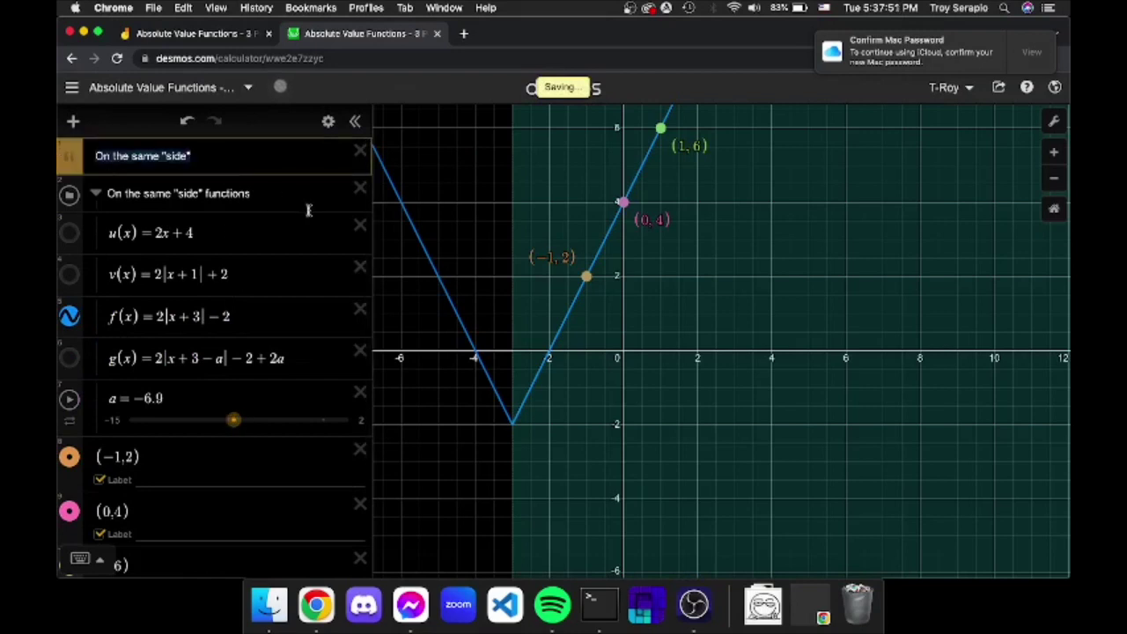
{"action": "left_click", "coordinate": [547, 361]}
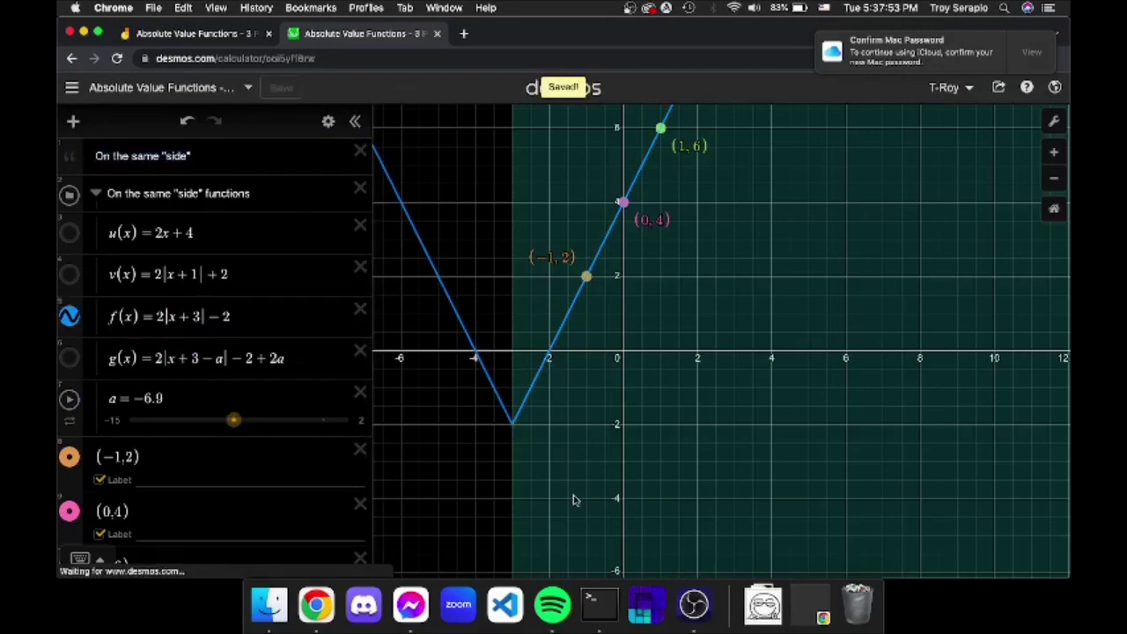